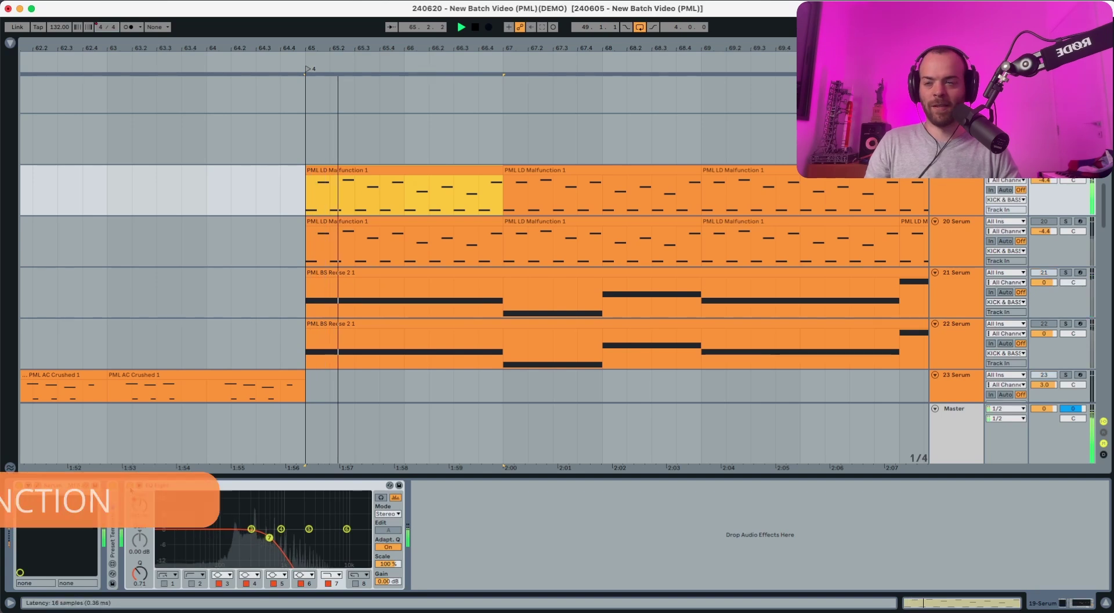
- Select the Malfunction clip section from bar 73 to bar 75 on track 20 Serum and solo the track
{"action": "left_click", "coordinate": [130, 485]}
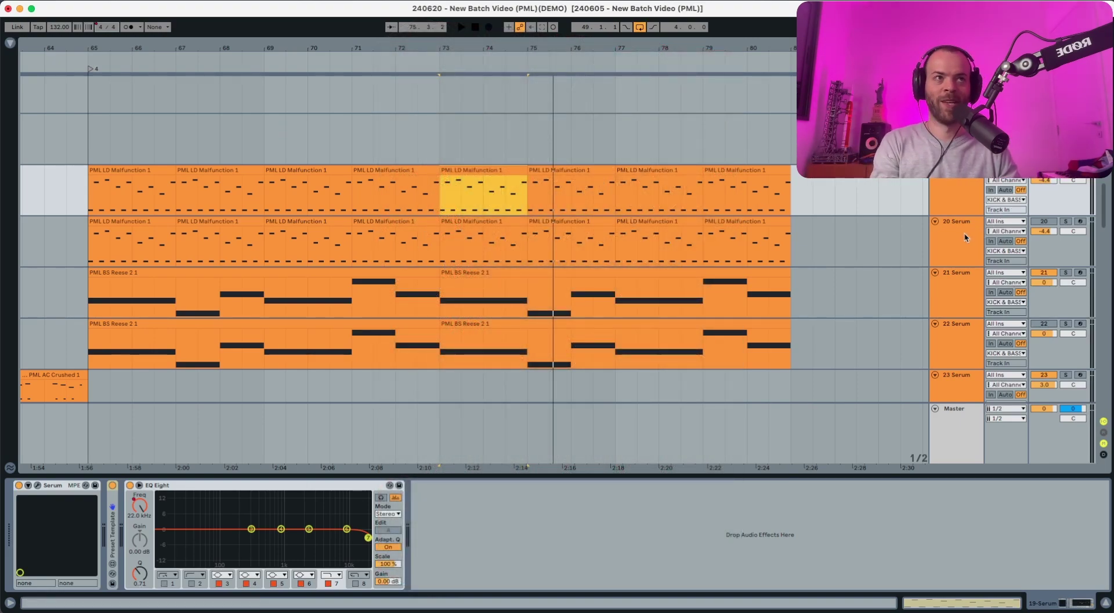
{"action": "left_click", "coordinate": [966, 238]}
{"action": "left_click", "coordinate": [495, 223]}
{"action": "key", "text": "s"}
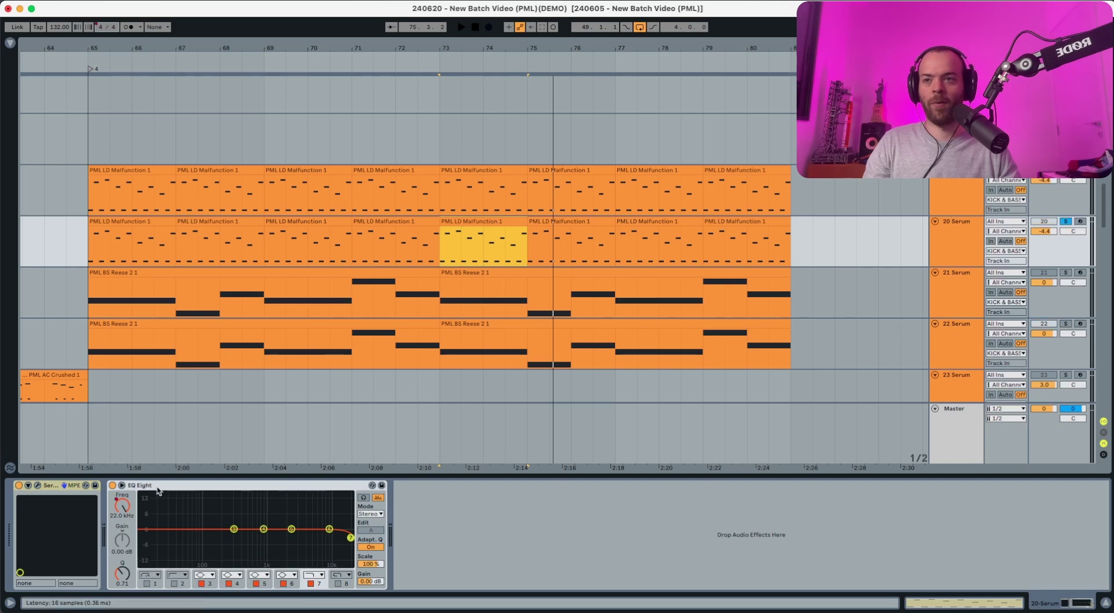
- Audition the soloed lead with its EQ Eight switched off and open the track's Serum instrument
{"action": "key", "text": "space"}
{"action": "left_click", "coordinate": [23, 494]}
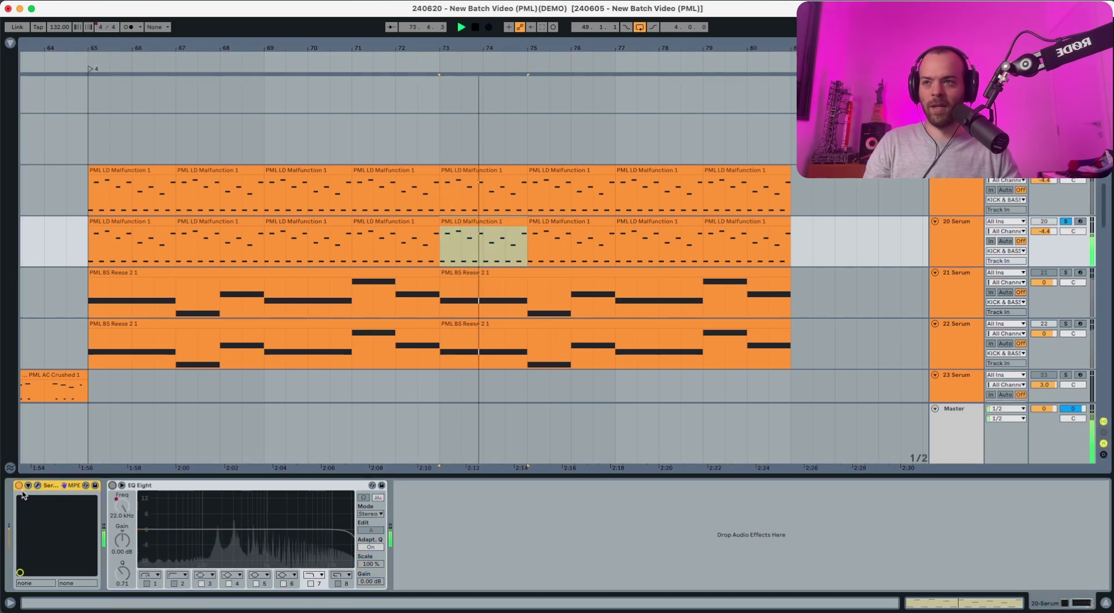
{"action": "key", "text": "space"}
{"action": "left_click", "coordinate": [38, 487]}
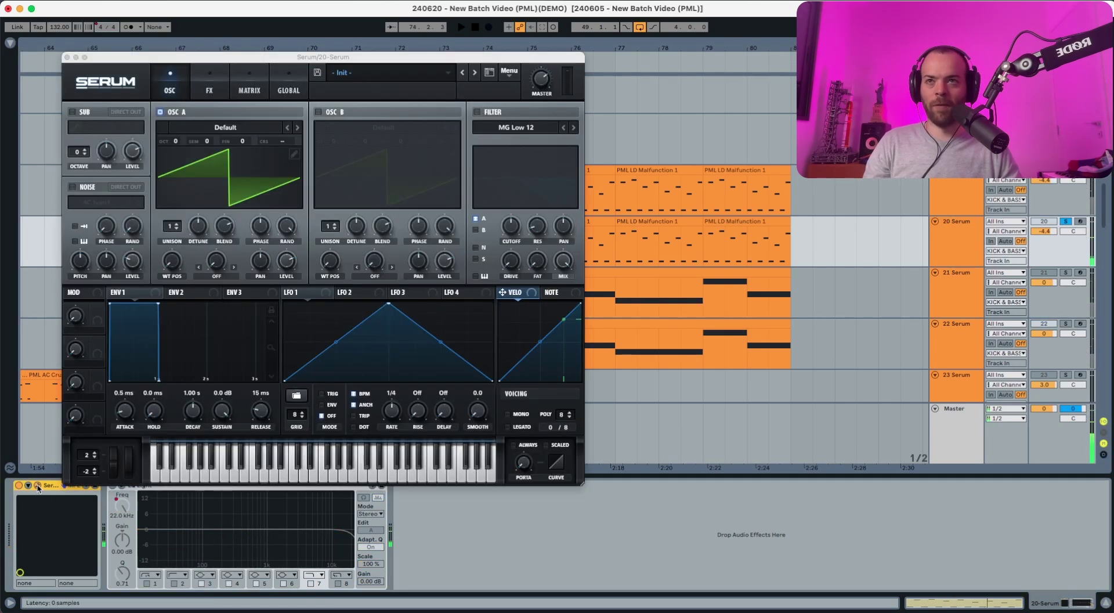
{"action": "key", "text": "space"}
- Load the Basic_McB wavetable into oscillator A and set its fine tuning to -12
{"action": "left_click", "coordinate": [237, 137]}
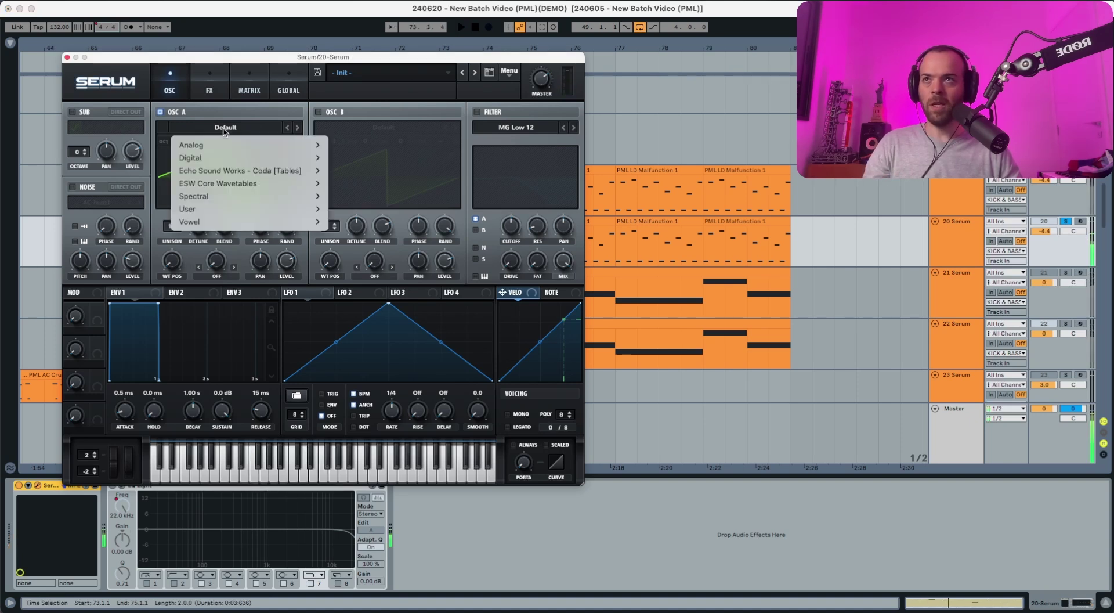
{"action": "mouse_move", "coordinate": [255, 145]}
{"action": "left_click", "coordinate": [366, 169]}
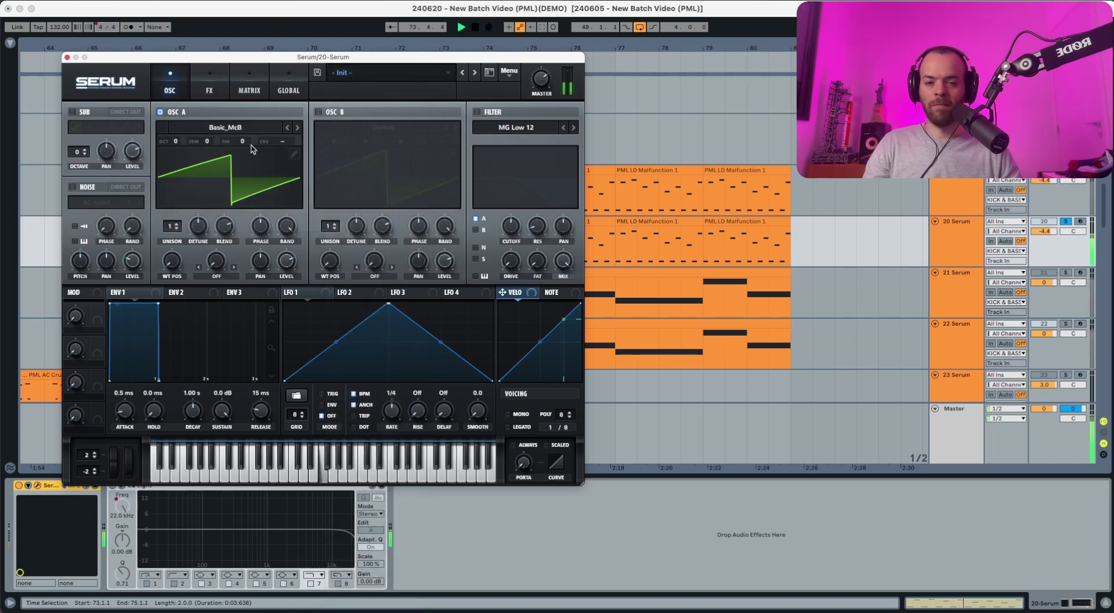
{"action": "left_click_drag", "start_coordinate": [248, 144], "coordinate": [249, 152]}
{"action": "key", "text": "space"}
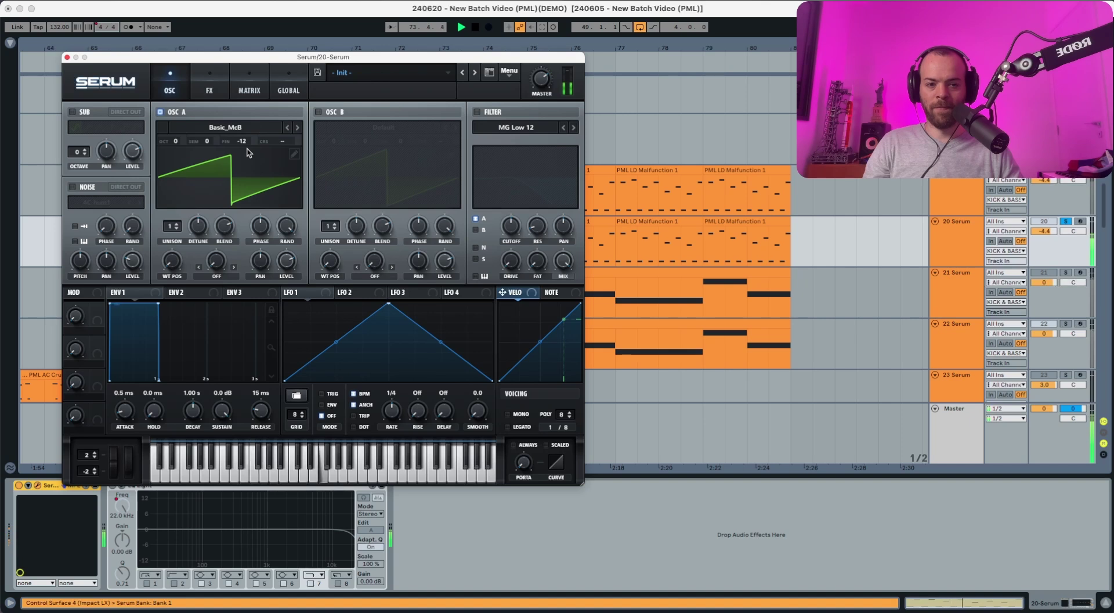
{"action": "key", "text": "space"}
- Pan oscillator A to the left and audition the lead
{"action": "left_click_drag", "start_coordinate": [262, 265], "coordinate": [260, 291]}
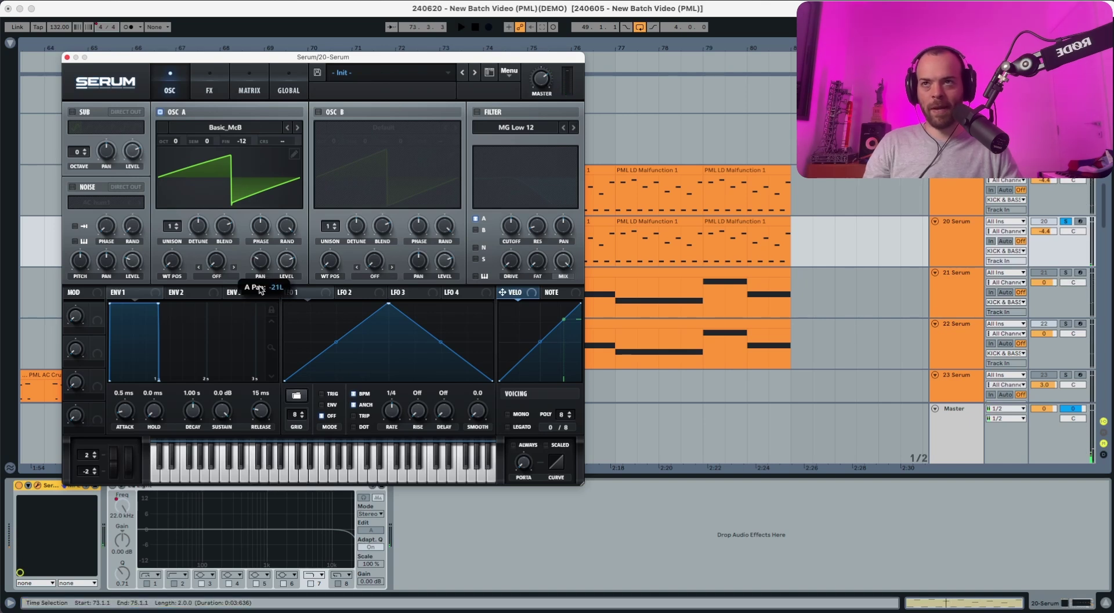
{"action": "key", "text": "space"}
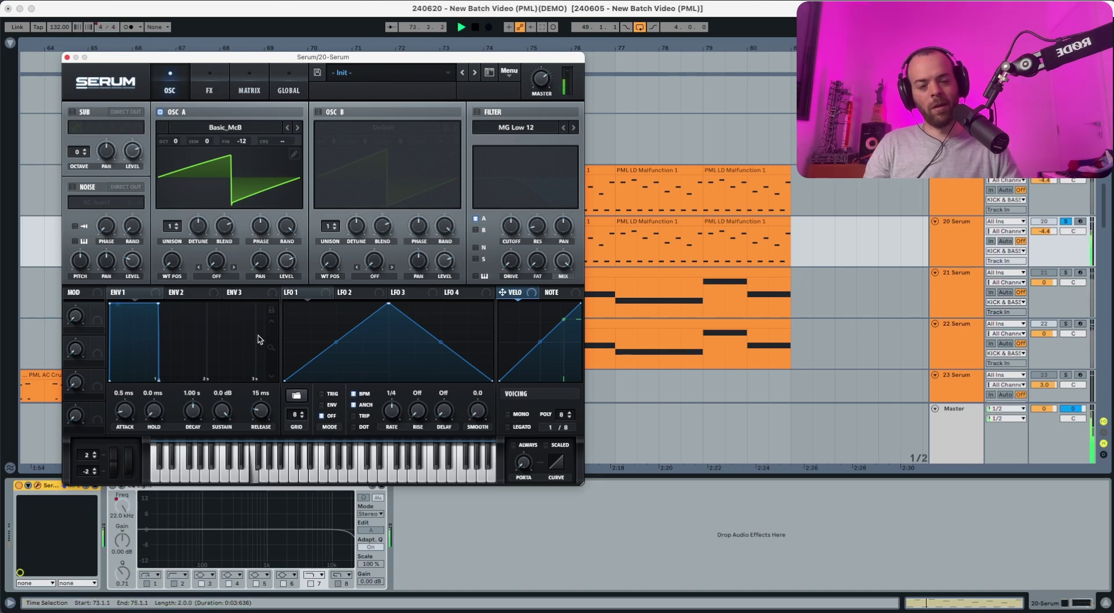
{"action": "key", "text": "space"}
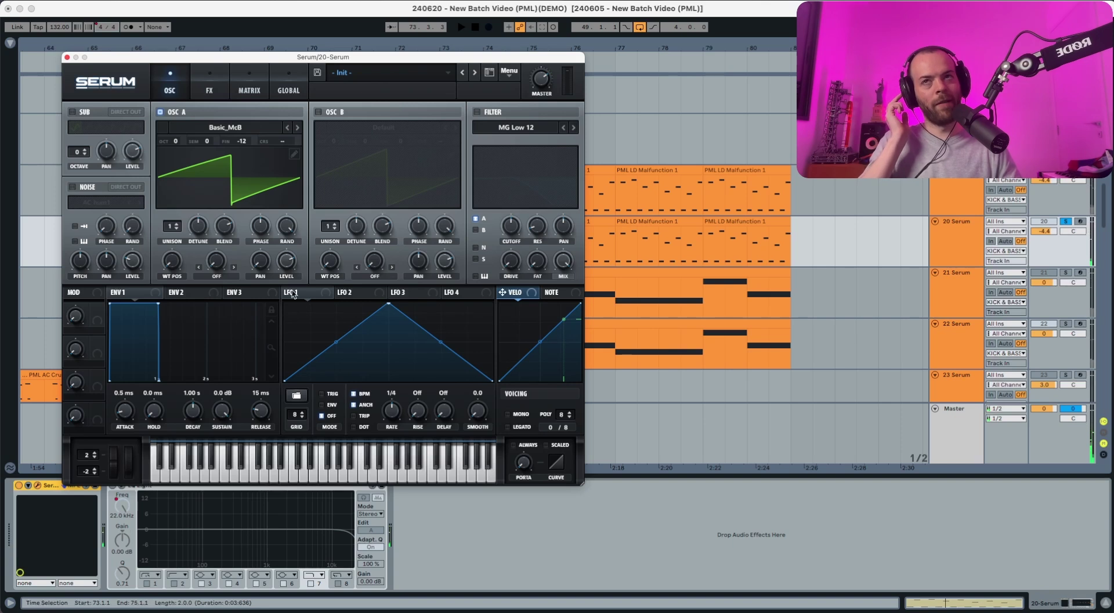
- Enable oscillator B with its Default wavetable, pan it to 50R and audition both oscillators
{"action": "left_click", "coordinate": [318, 112]}
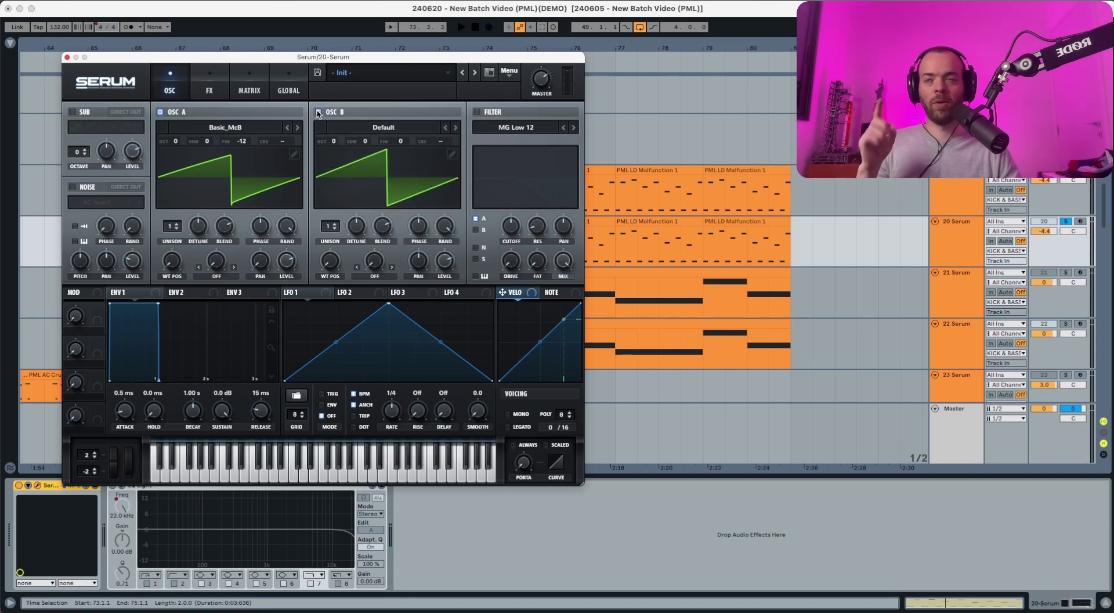
{"action": "left_click_drag", "start_coordinate": [416, 262], "coordinate": [417, 260]}
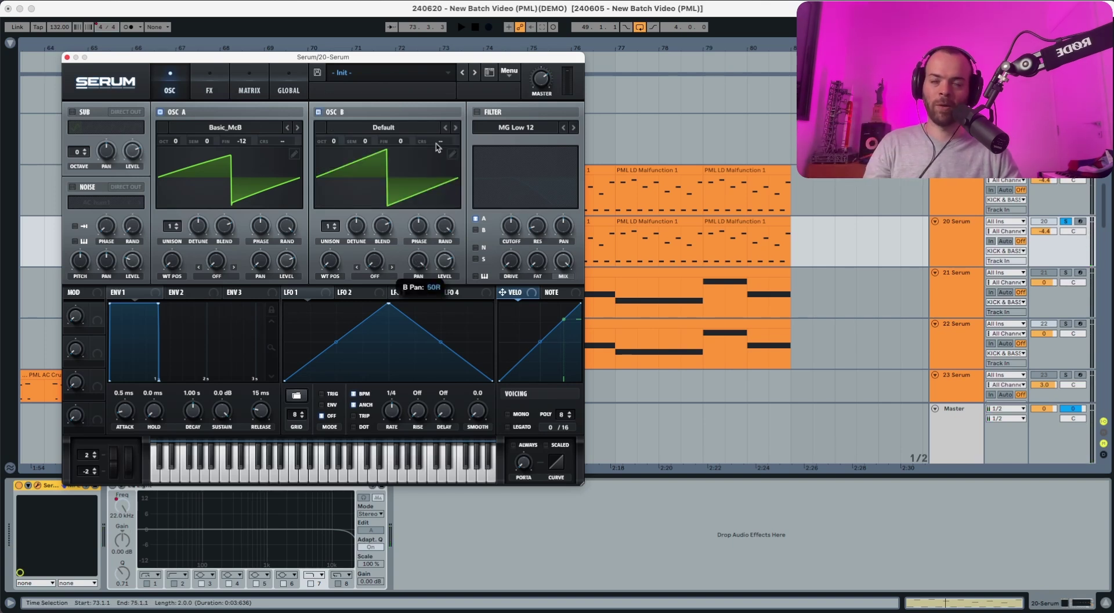
{"action": "key", "text": "space"}
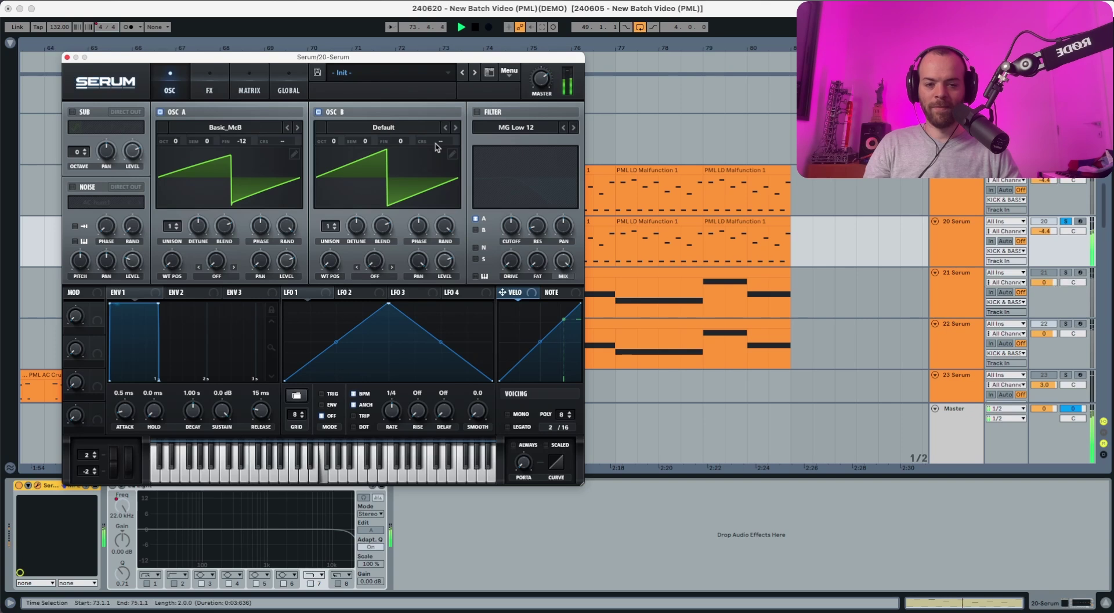
{"action": "key", "text": "space"}
- Set oscillator B's fine tuning to 22 and audition the detuned sound
{"action": "left_click_drag", "start_coordinate": [413, 146], "coordinate": [407, 127]}
{"action": "key", "text": "space"}
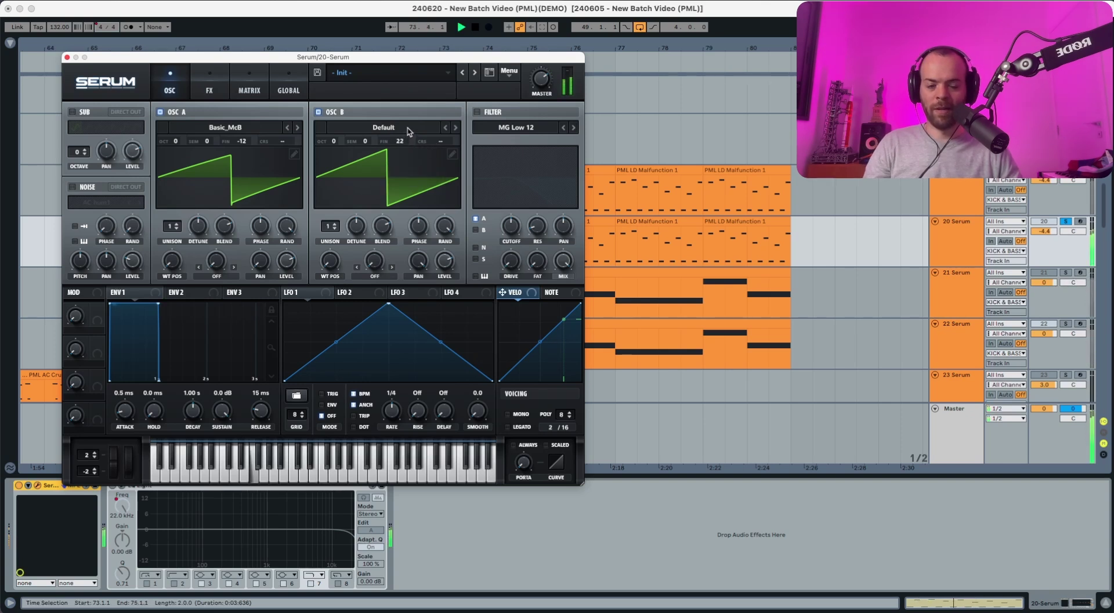
{"action": "key", "text": "space"}
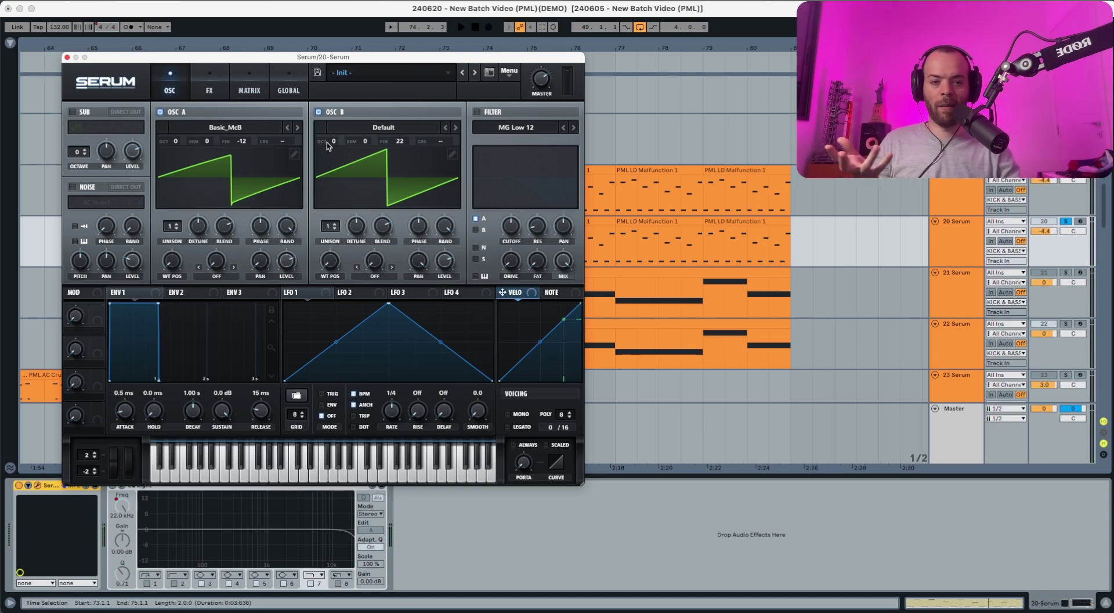
- Enable the noise oscillator with the Organics sample Air Can 1 in one-shot mode
{"action": "left_click", "coordinate": [78, 189]}
{"action": "key", "text": "space"}
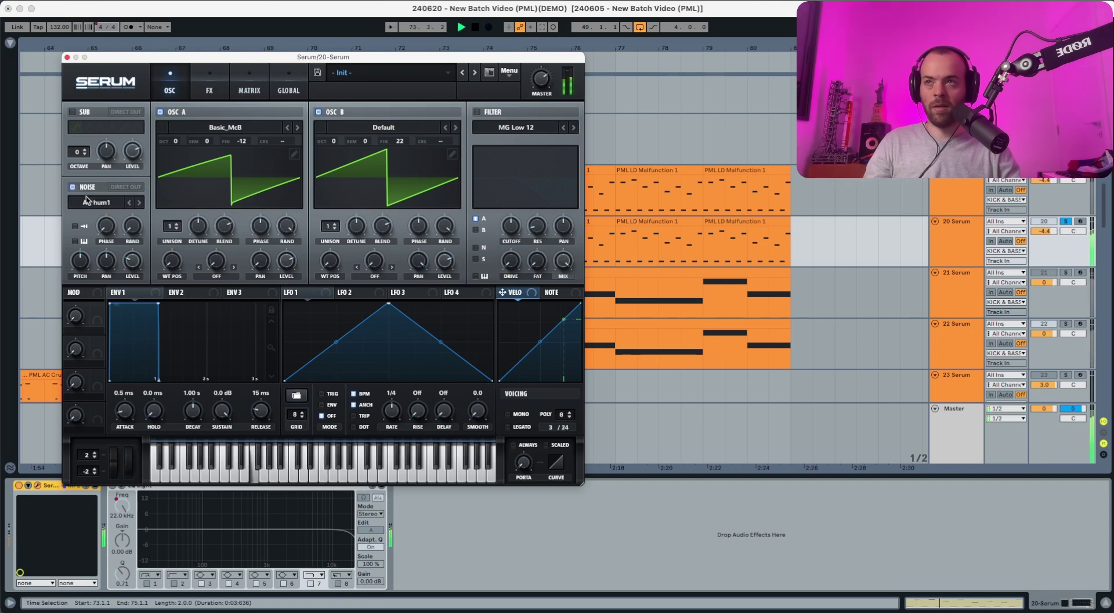
{"action": "key", "text": "space"}
{"action": "left_click", "coordinate": [87, 200]}
{"action": "mouse_move", "coordinate": [109, 284]}
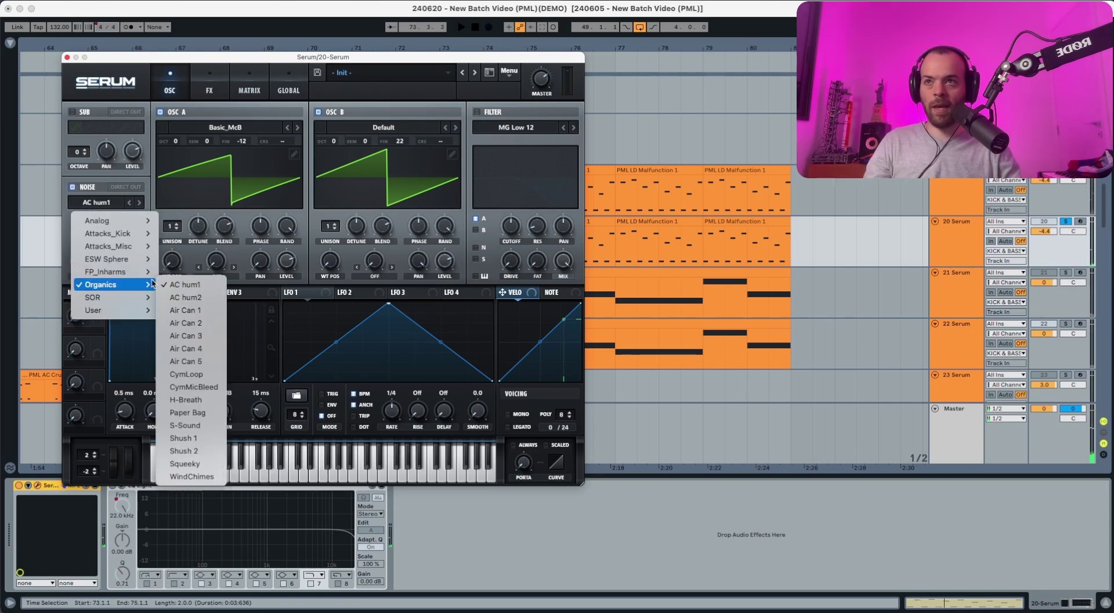
{"action": "left_click", "coordinate": [192, 310]}
{"action": "mouse_move", "coordinate": [129, 262]}
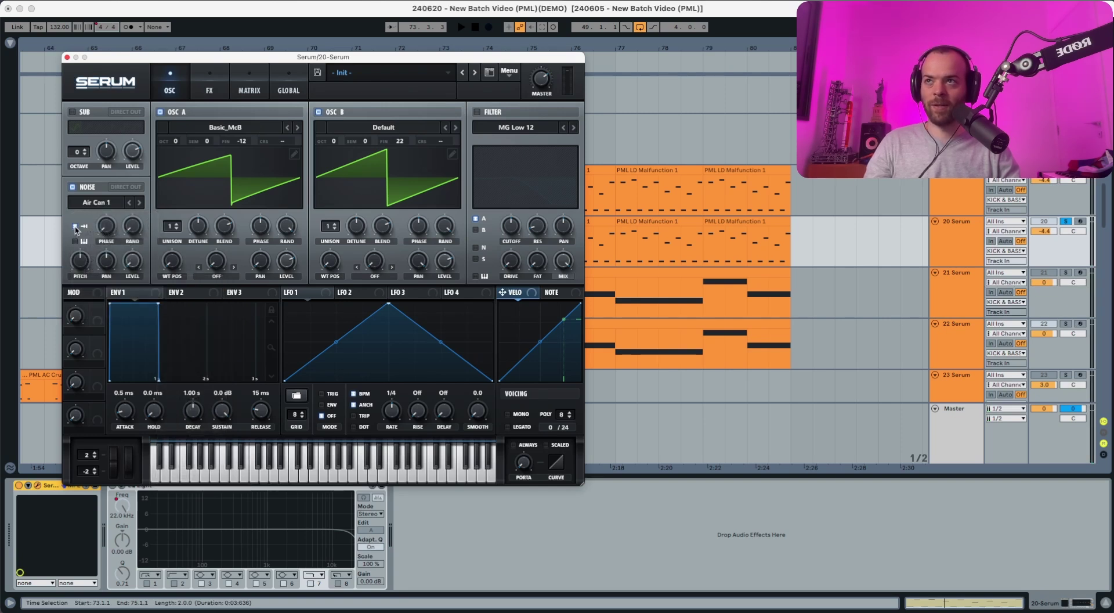
{"action": "key", "text": "space"}
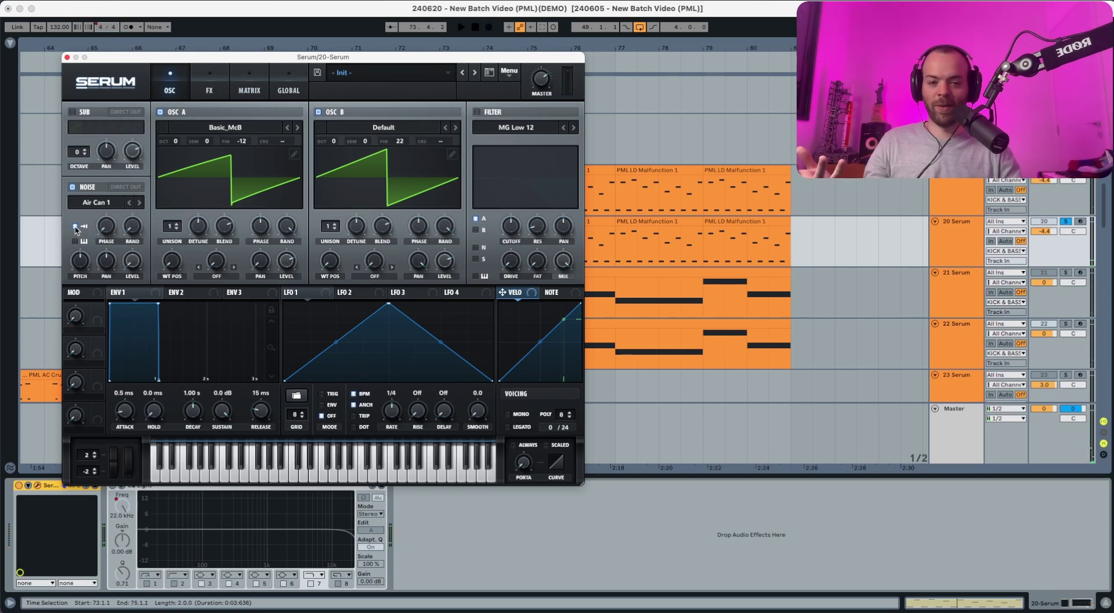
- Assign Env 2 to modulate the noise oscillator's level and audition it
{"action": "left_click_drag", "start_coordinate": [177, 291], "coordinate": [126, 261]}
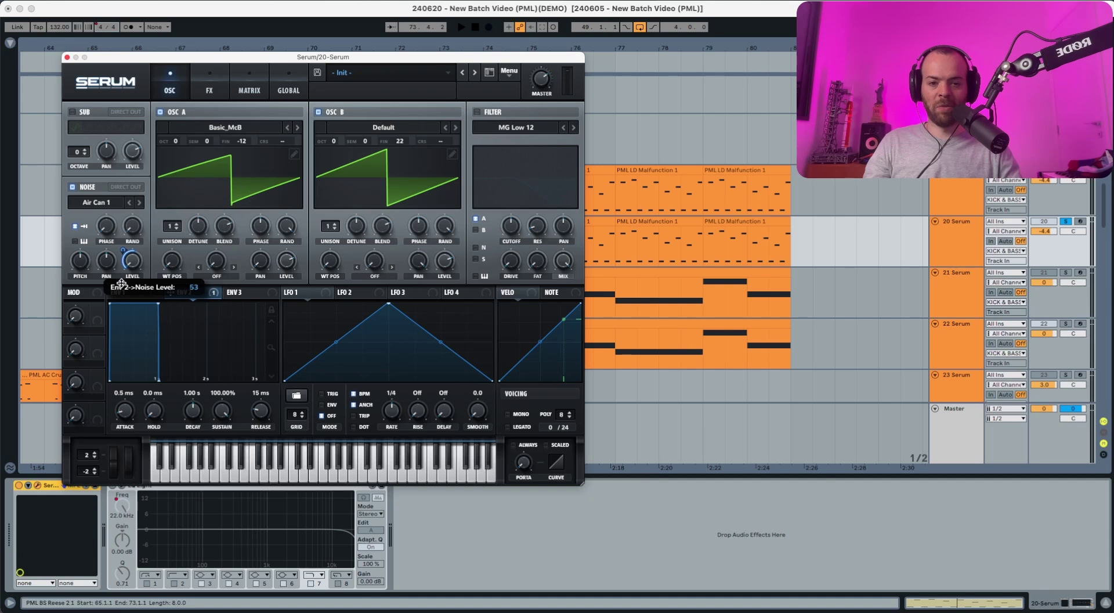
{"action": "key", "text": "space"}
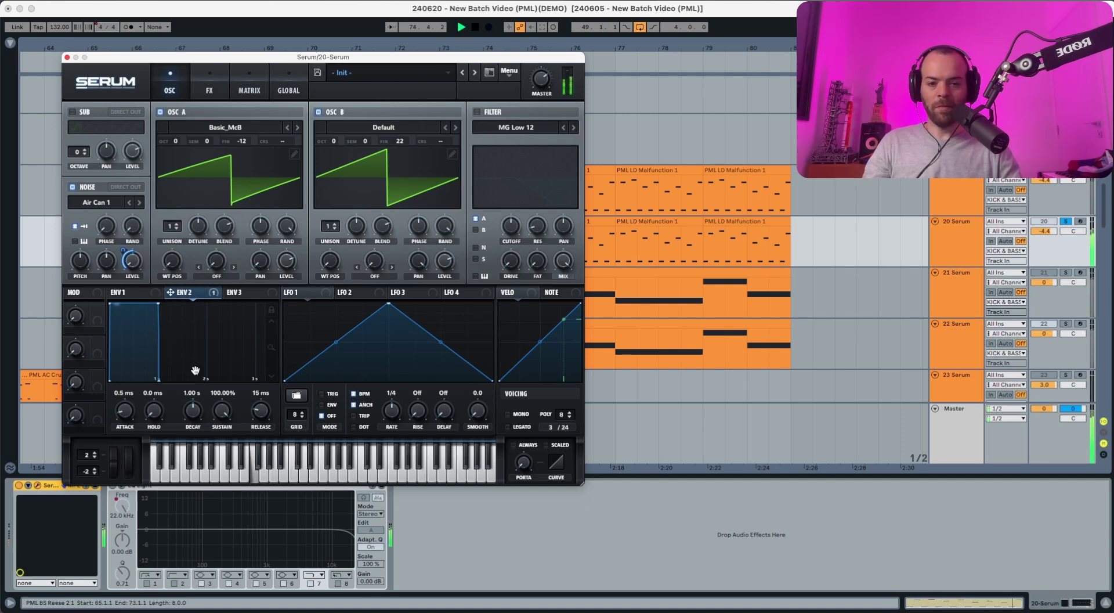
{"action": "key", "text": "space"}
- Shape Env 2 into a short pluck with 0% sustain and an 83 ms decay, and audition it
{"action": "left_click_drag", "start_coordinate": [222, 411], "coordinate": [220, 476]}
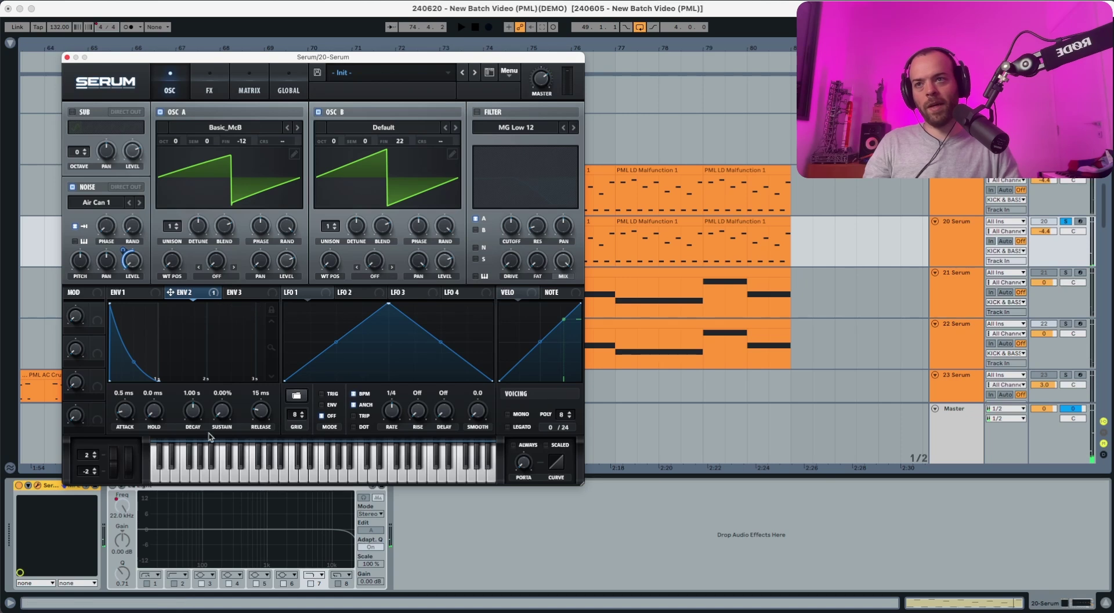
{"action": "left_click_drag", "start_coordinate": [192, 411], "coordinate": [192, 440]}
{"action": "key", "text": "space"}
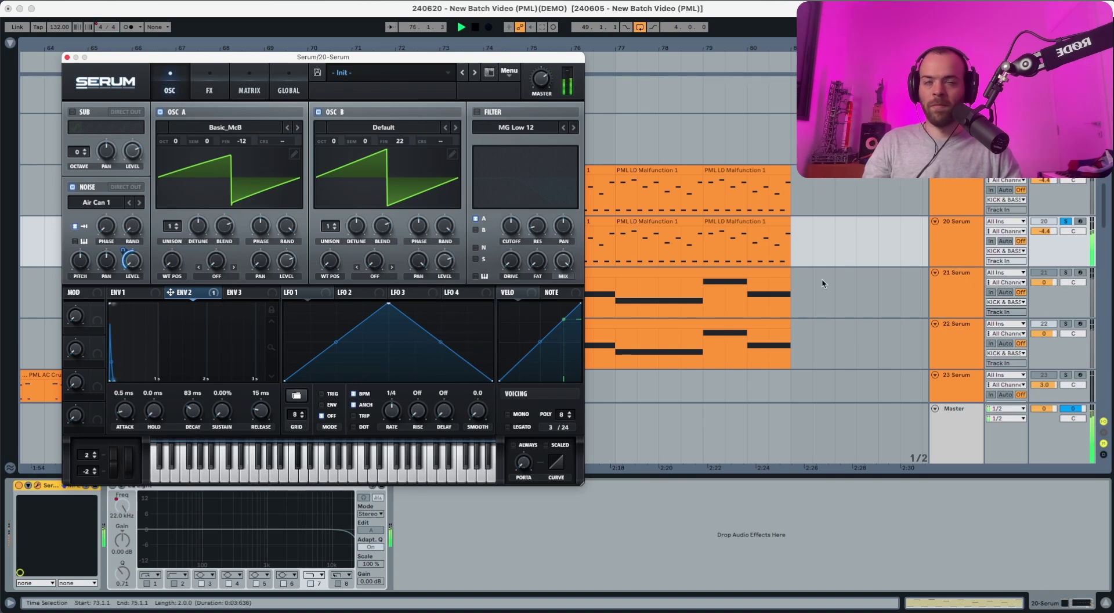
{"action": "left_click", "coordinate": [956, 232]}
{"action": "key", "text": "space"}
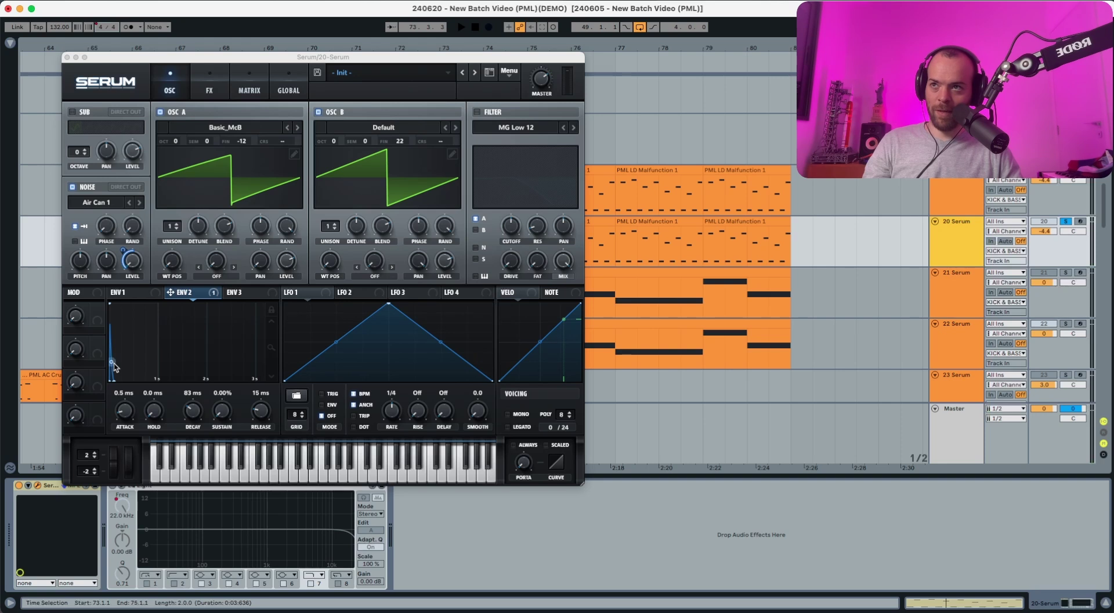
{"action": "left_click", "coordinate": [113, 365]}
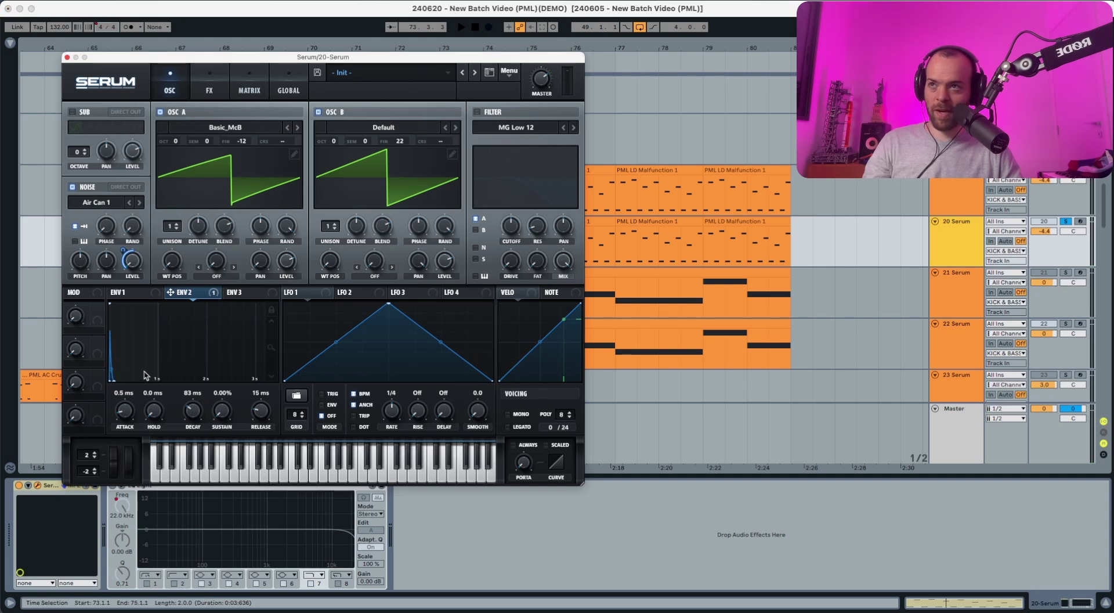
- Compare the full sound with the noise layer alone by briefly switching oscillators A and B off and on again
{"action": "key", "text": "space"}
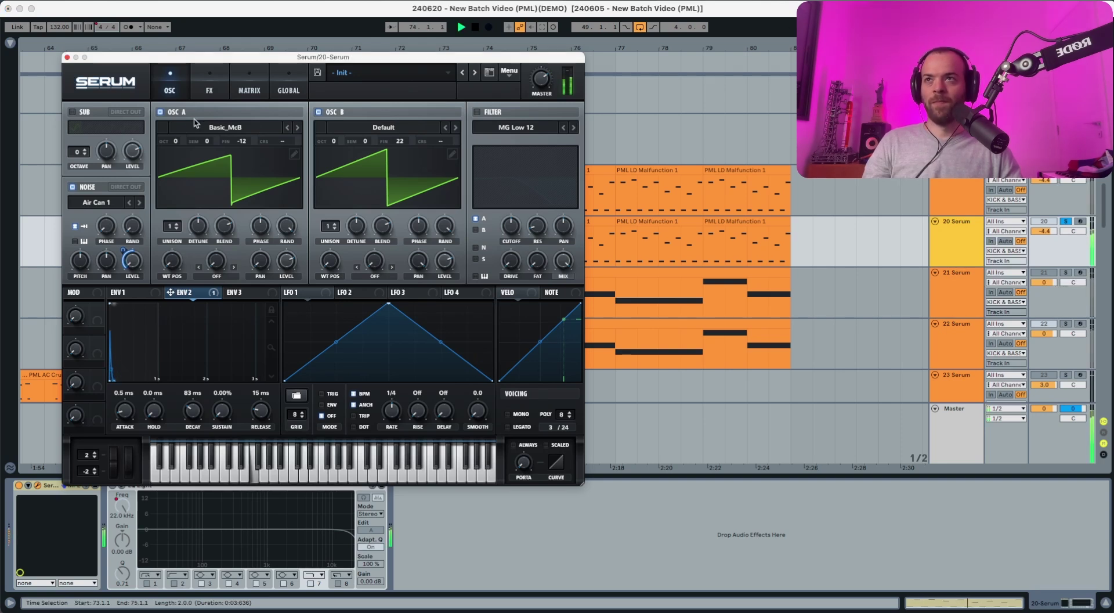
{"action": "key", "text": "space"}
{"action": "left_click", "coordinate": [161, 112]}
{"action": "left_click", "coordinate": [318, 112]}
{"action": "key", "text": "space"}
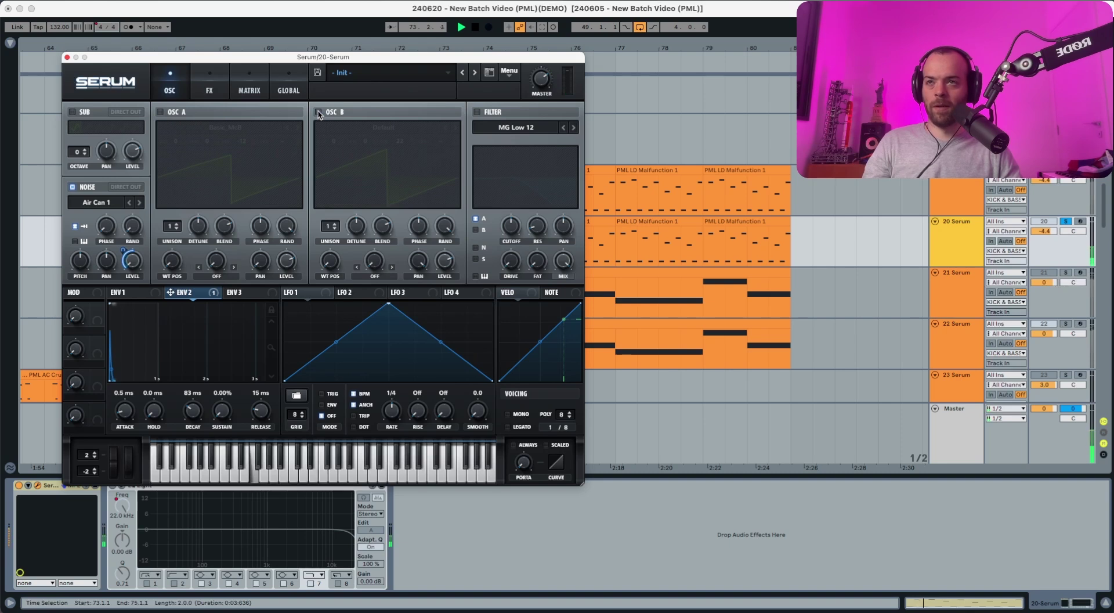
{"action": "left_click", "coordinate": [318, 112]}
{"action": "left_click", "coordinate": [161, 112]}
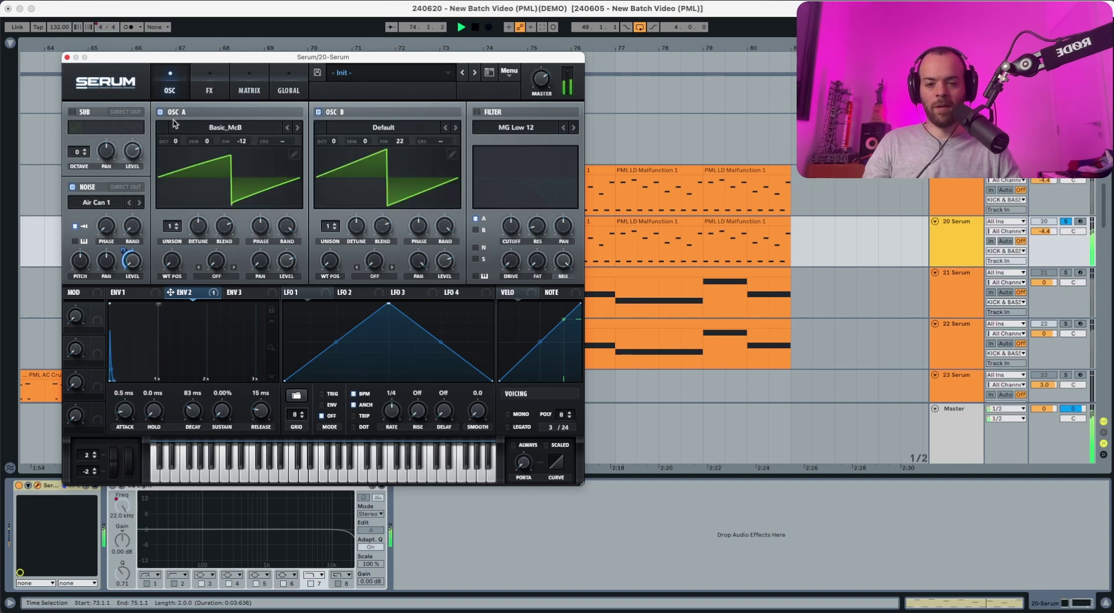
{"action": "key", "text": "space"}
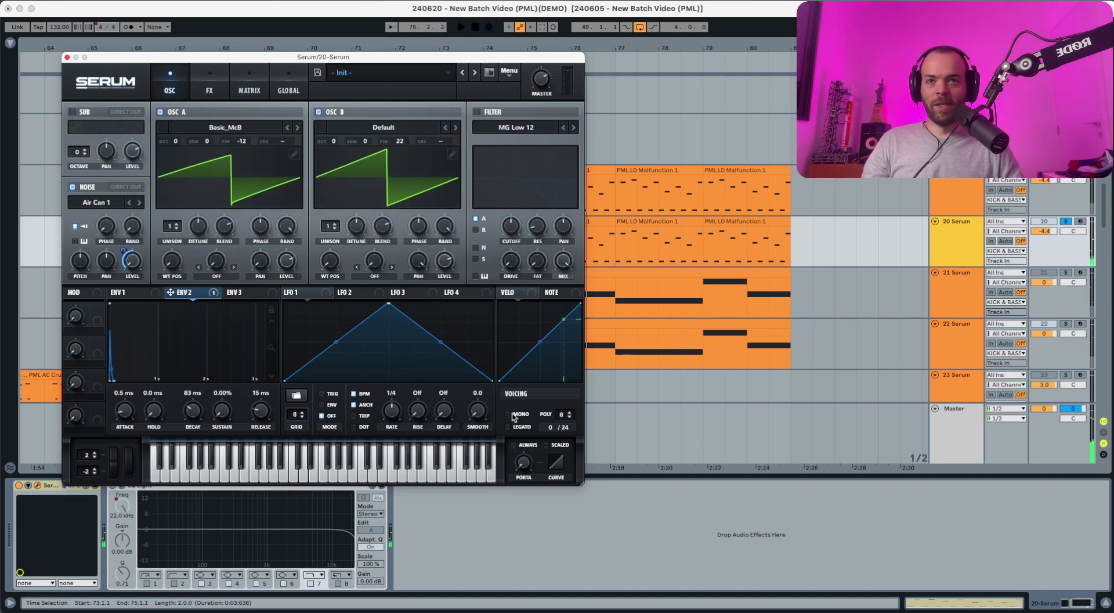
- Switch the voicing to Mono with Always portamento and raise the portamento time slightly during playback
{"action": "left_click", "coordinate": [517, 415]}
{"action": "key", "text": "space"}
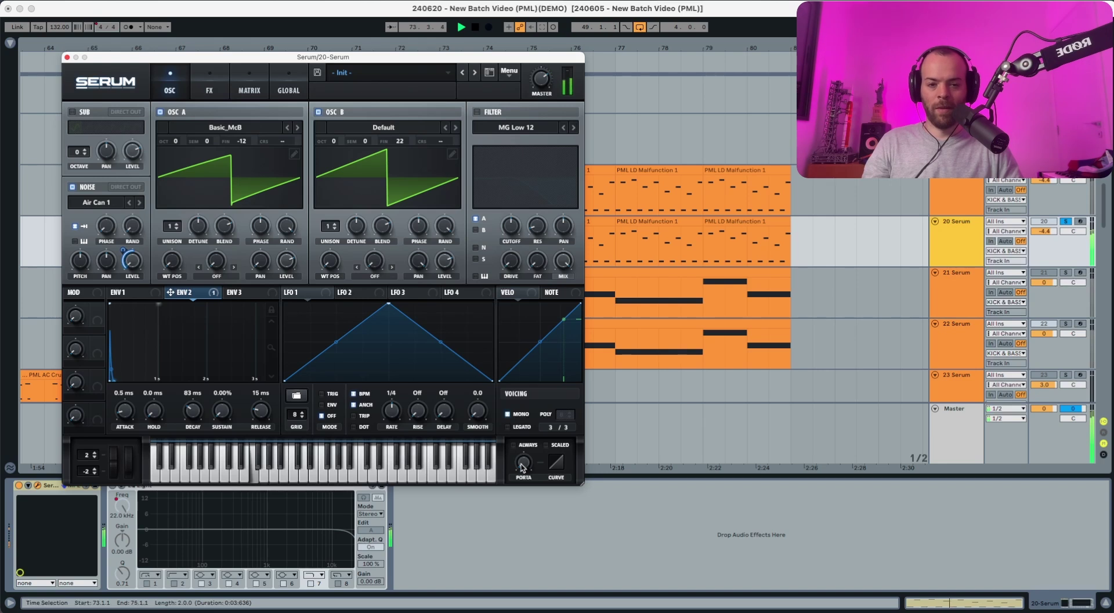
{"action": "key", "text": "space"}
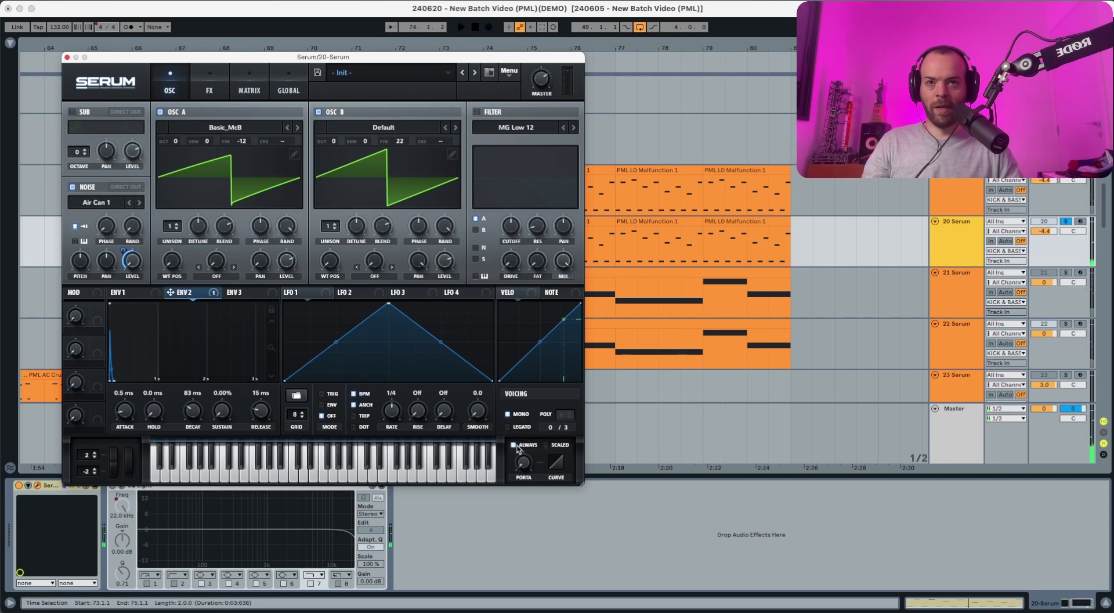
{"action": "key", "text": "space"}
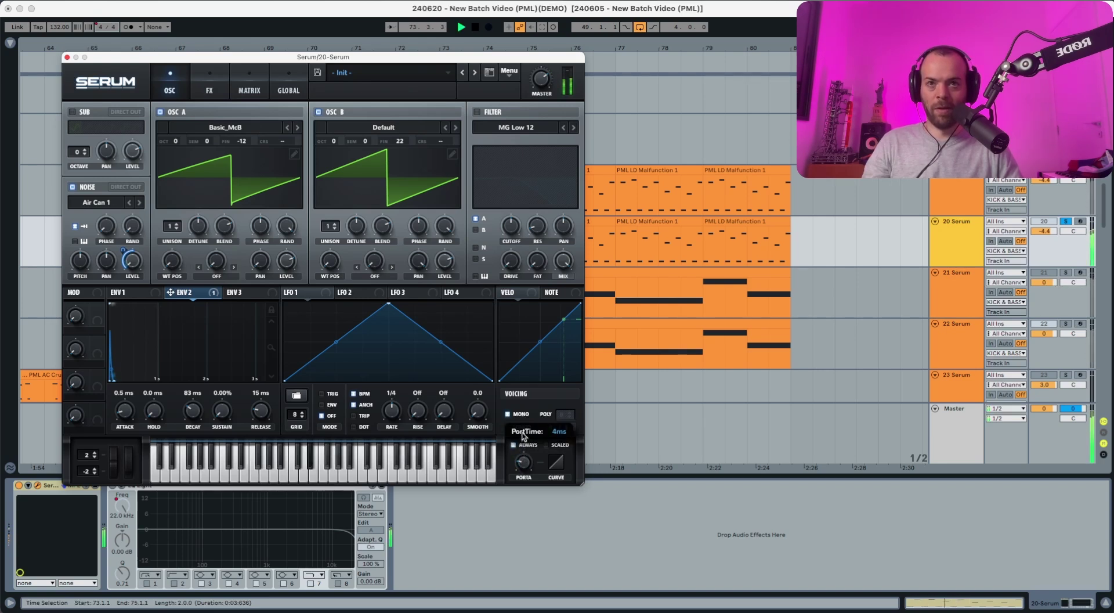
{"action": "left_click_drag", "start_coordinate": [525, 437], "coordinate": [526, 430]}
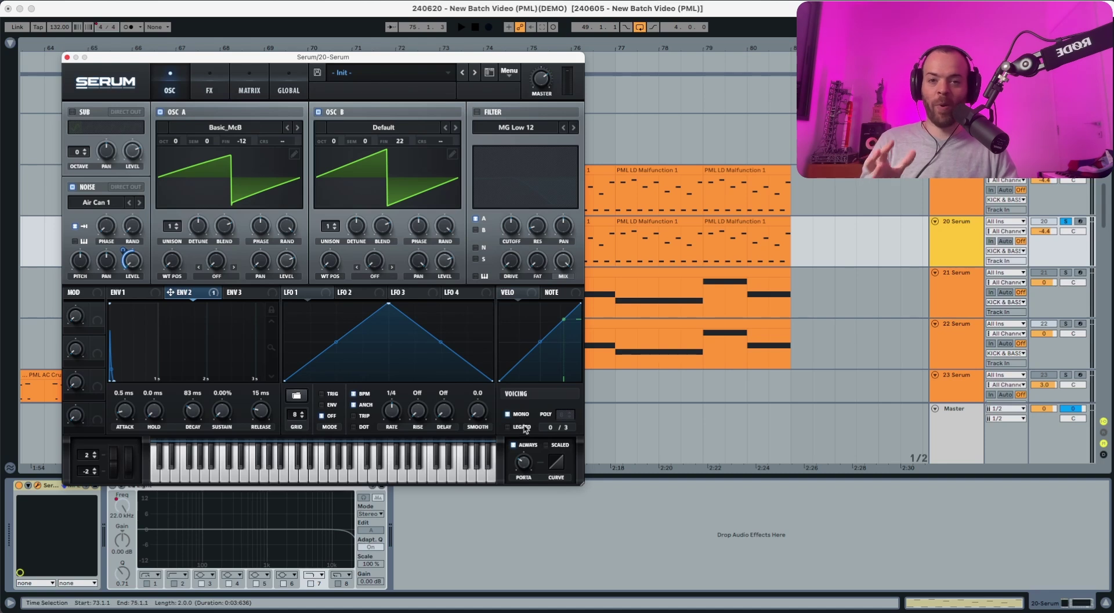
- Set the Env 1 release to 686 ms and audition the lead
{"action": "left_click", "coordinate": [125, 293]}
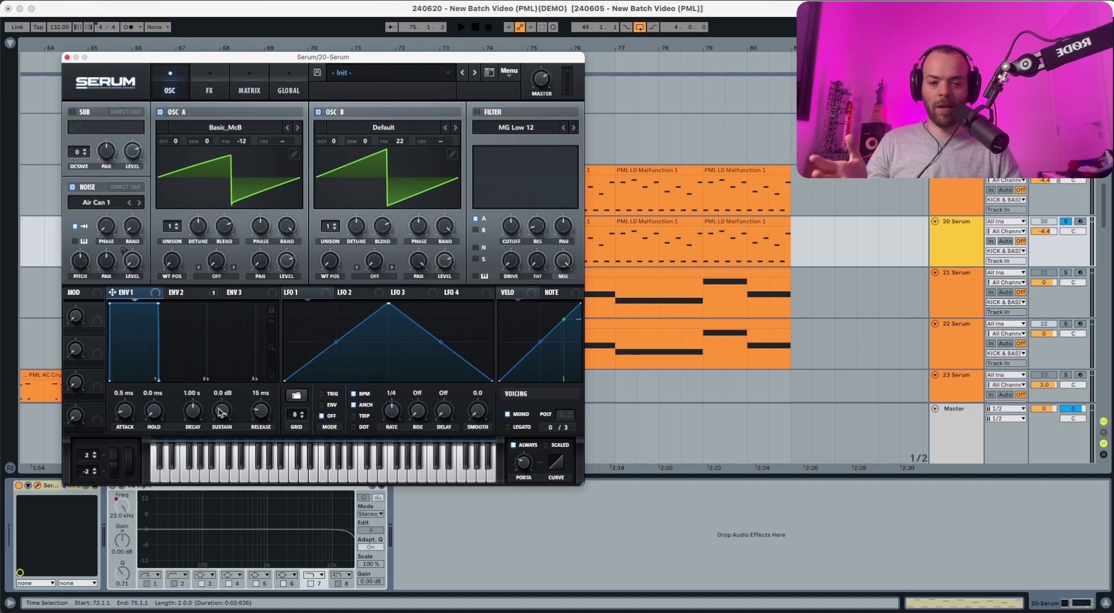
{"action": "left_click_drag", "start_coordinate": [256, 411], "coordinate": [260, 386]}
{"action": "key", "text": "space"}
{"action": "key", "text": "space"}
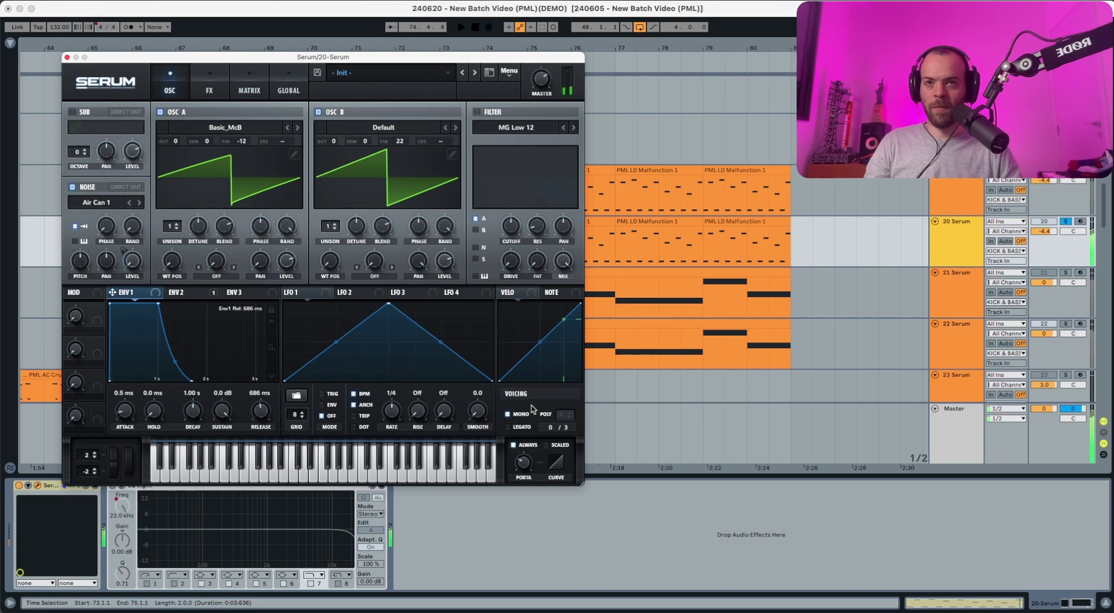
- Compare the lead without and with Mono voicing, leaving Mono switched on
{"action": "key", "text": "space"}
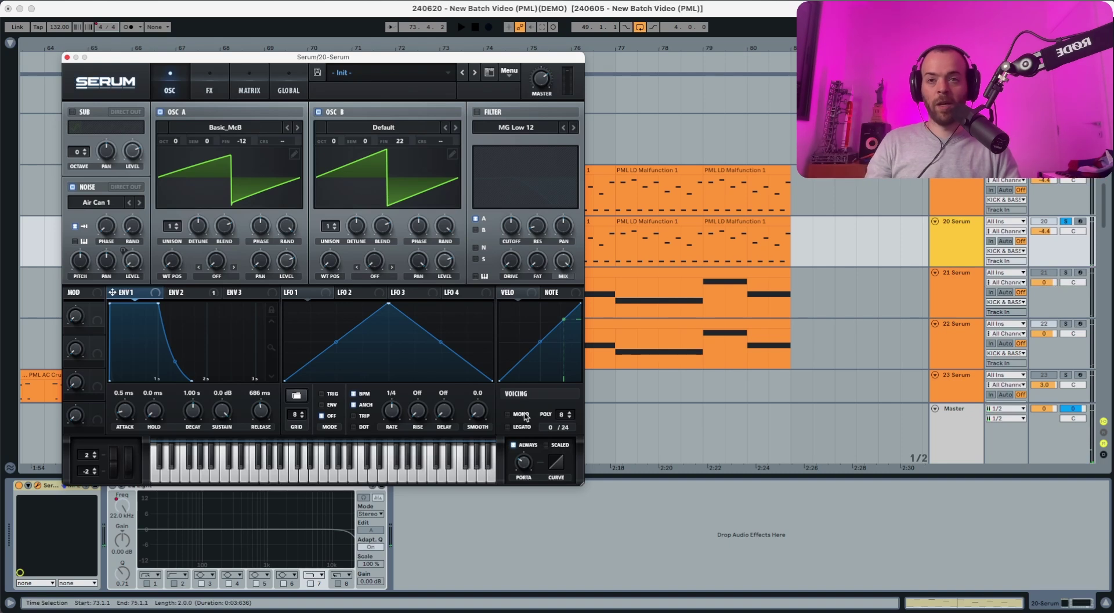
{"action": "left_click", "coordinate": [524, 413]}
{"action": "key", "text": "space"}
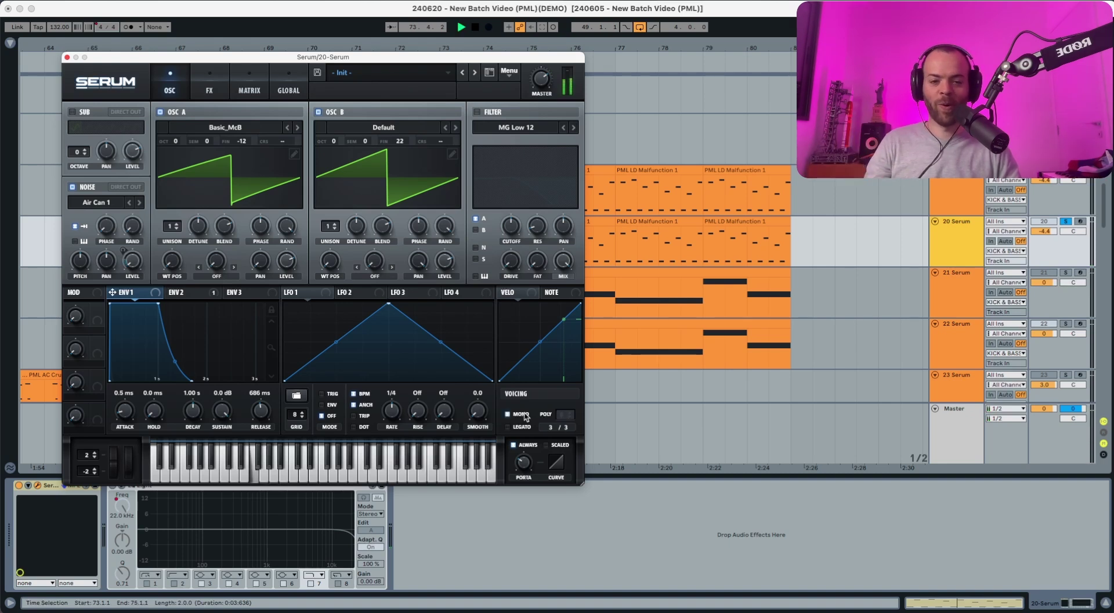
{"action": "key", "text": "space"}
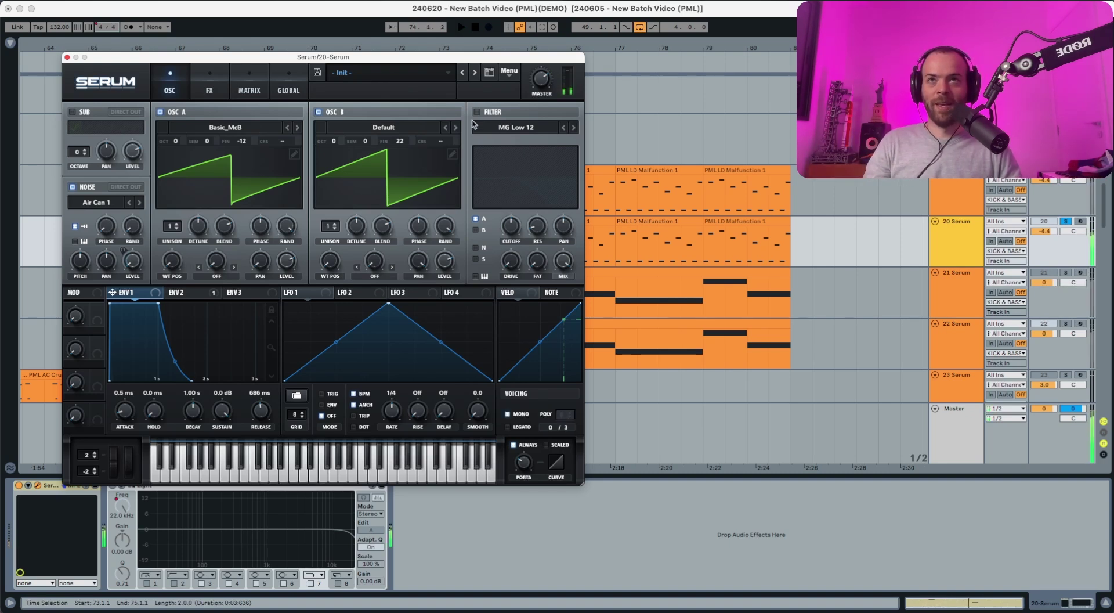
- Enable the MG Low 12 filter, route oscillator B through it along with A, and audition the lead
{"action": "left_click", "coordinate": [477, 112]}
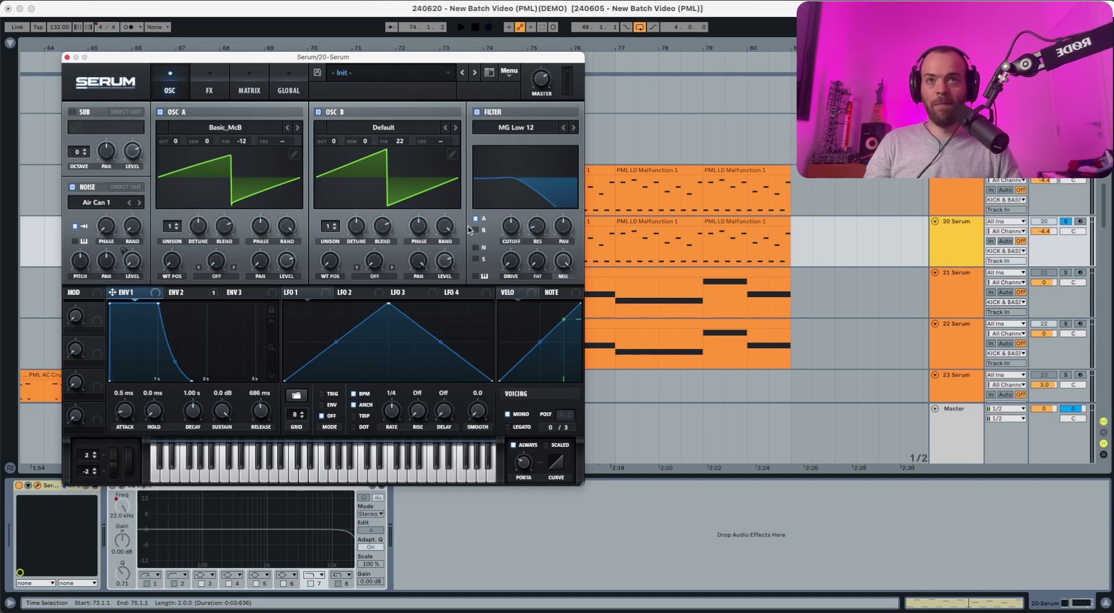
{"action": "key", "text": "space"}
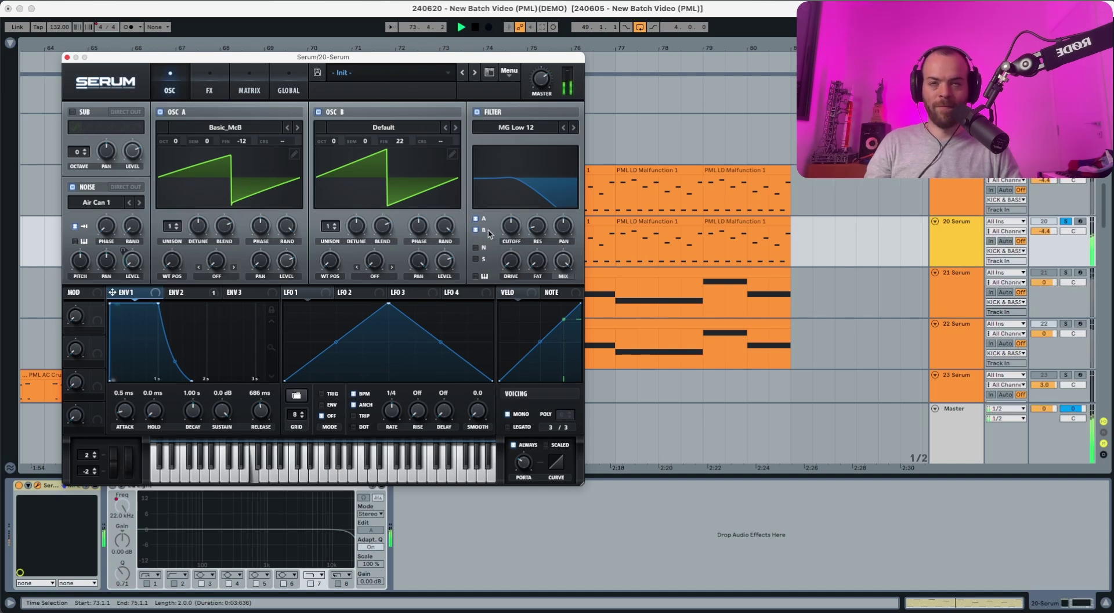
{"action": "key", "text": "space"}
- Open the filter cutoff to 22050 Hz, raise the filter drive slightly, and audition the result
{"action": "left_click_drag", "start_coordinate": [511, 225], "coordinate": [522, 162]}
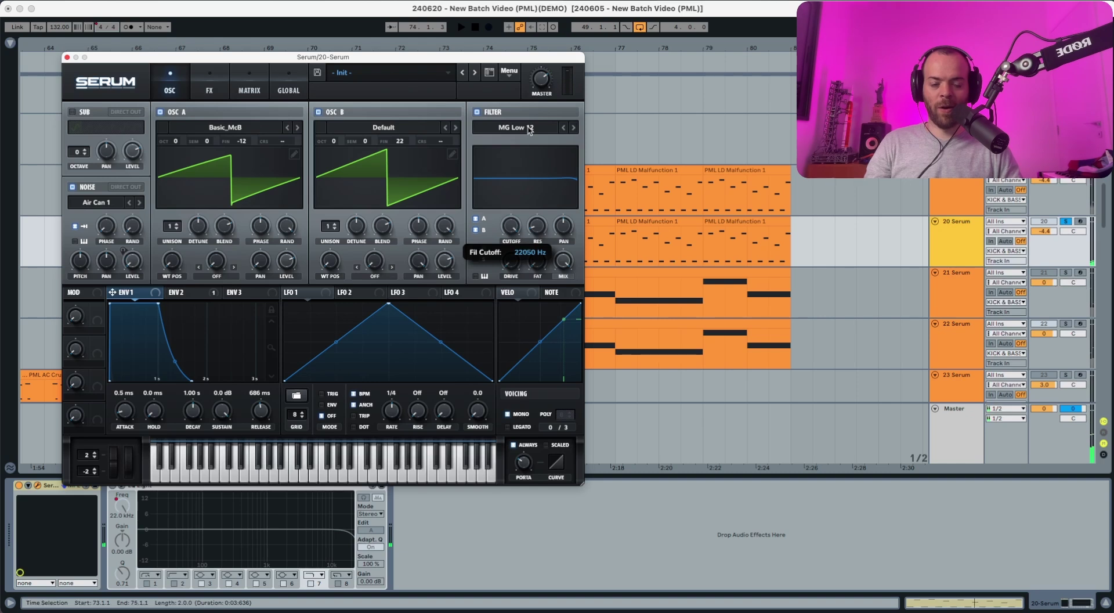
{"action": "key", "text": "space"}
{"action": "left_click_drag", "start_coordinate": [510, 260], "coordinate": [510, 253]}
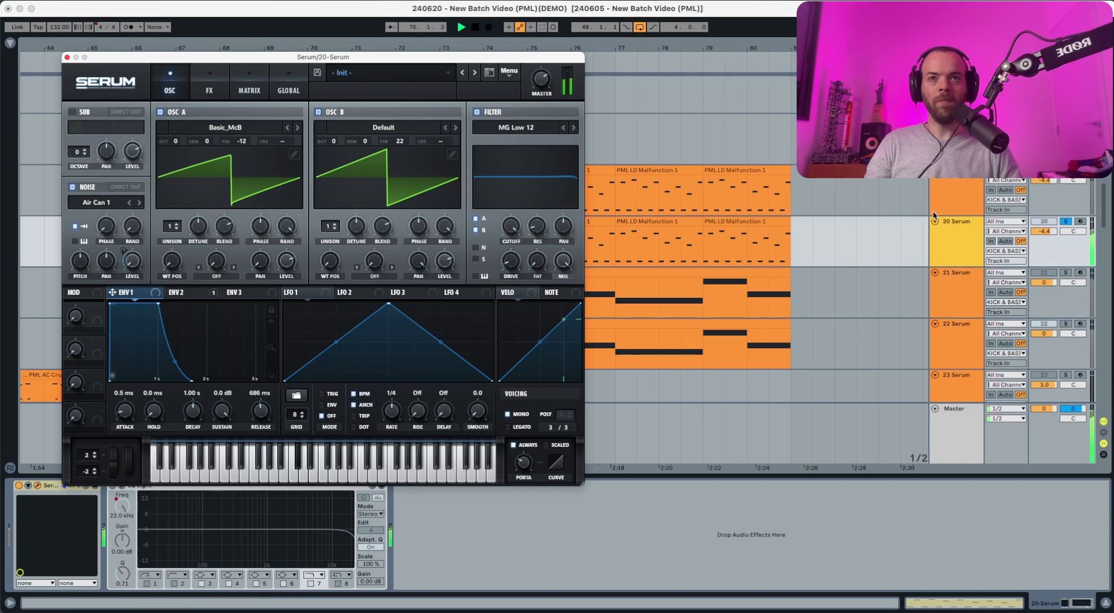
{"action": "key", "text": "space"}
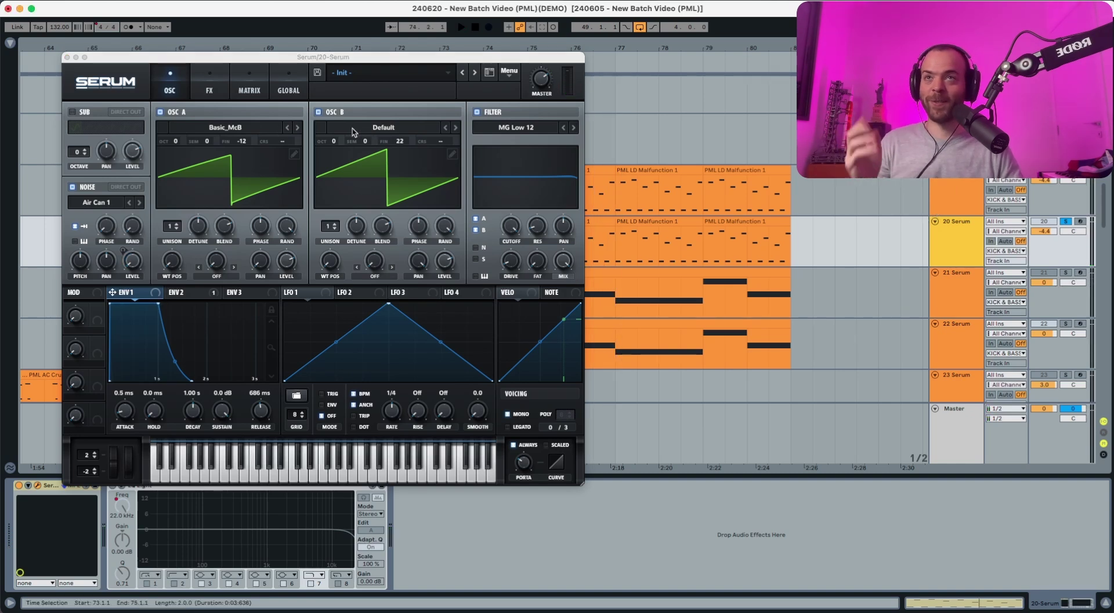
- Load the analog Basic_McB wavetable into oscillator B and audition the lead
{"action": "left_click", "coordinate": [365, 131]}
{"action": "mouse_move", "coordinate": [378, 145]}
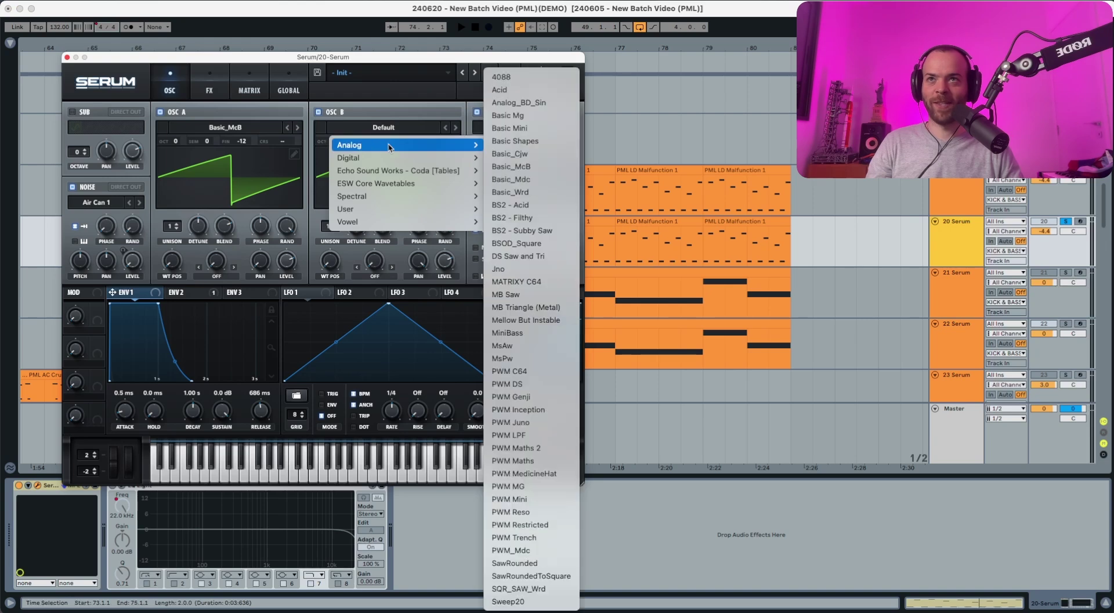
{"action": "left_click", "coordinate": [526, 169]}
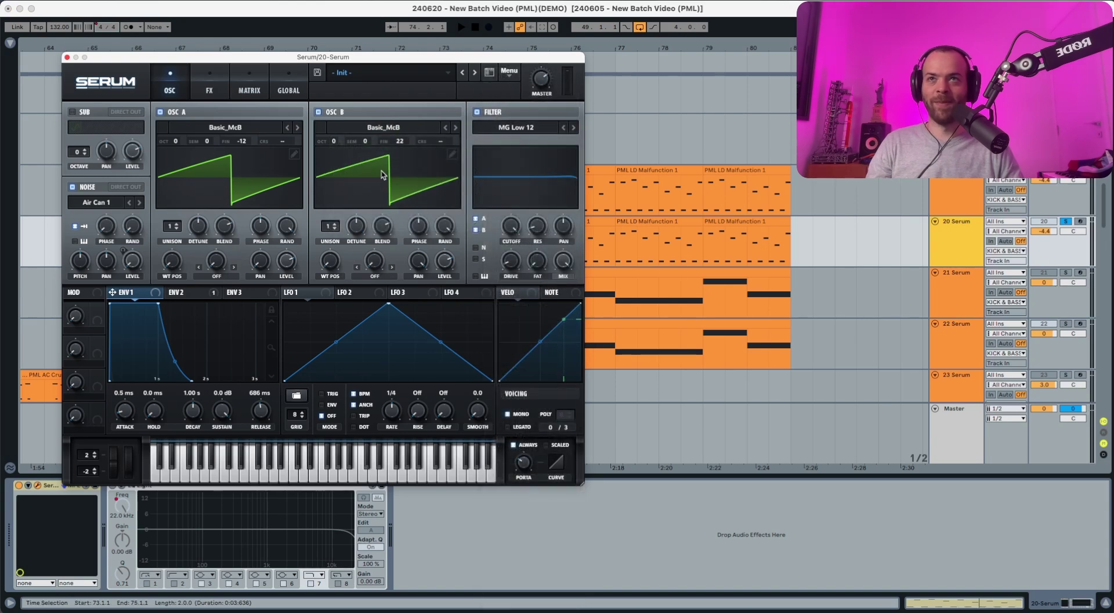
{"action": "key", "text": "space"}
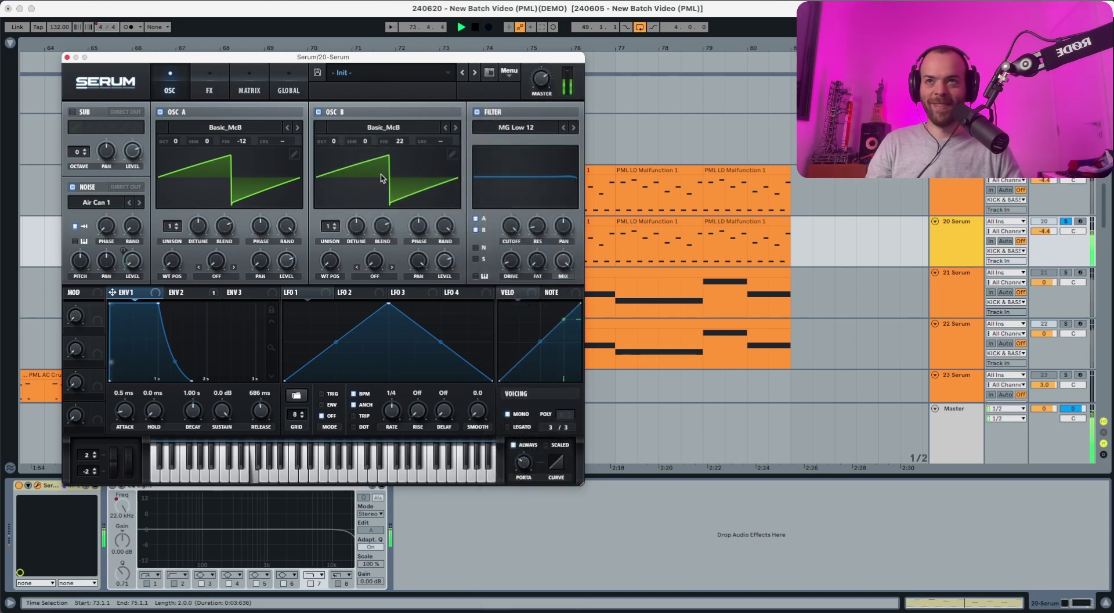
{"action": "key", "text": "space"}
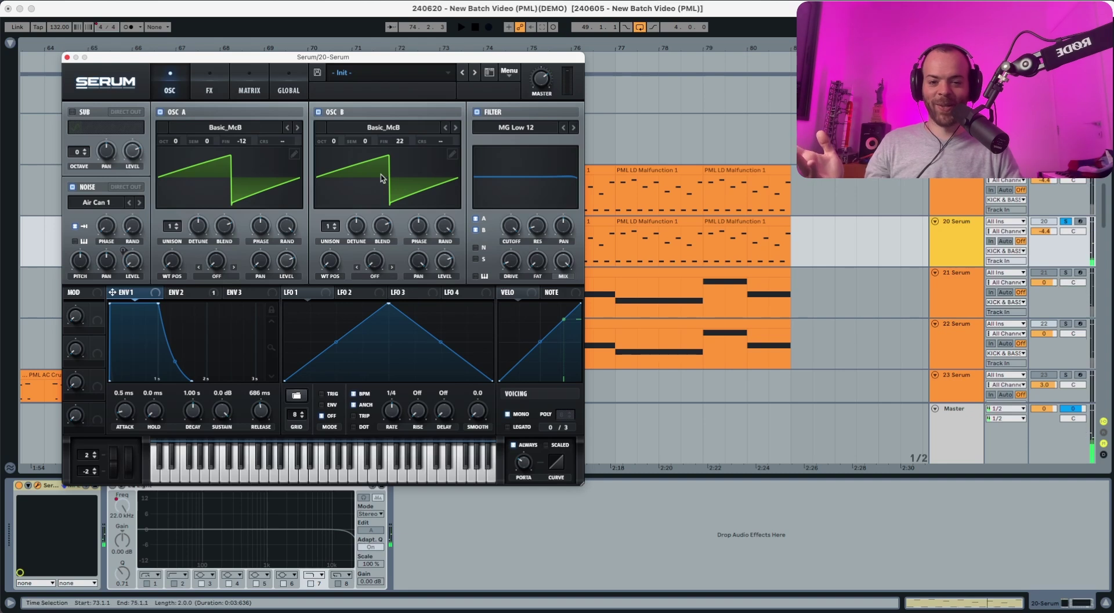
- Enable the Hyper/Dimension effect with the Hyper mix turned down and raise the Dimension mix to 18% during playback
{"action": "left_click", "coordinate": [210, 81]}
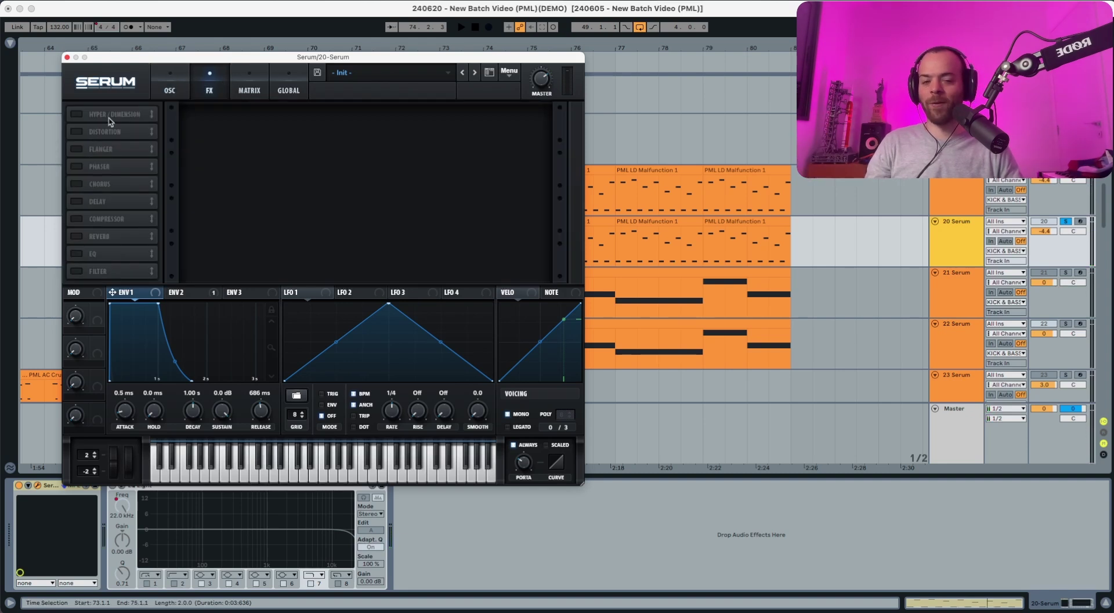
{"action": "left_click", "coordinate": [76, 114]}
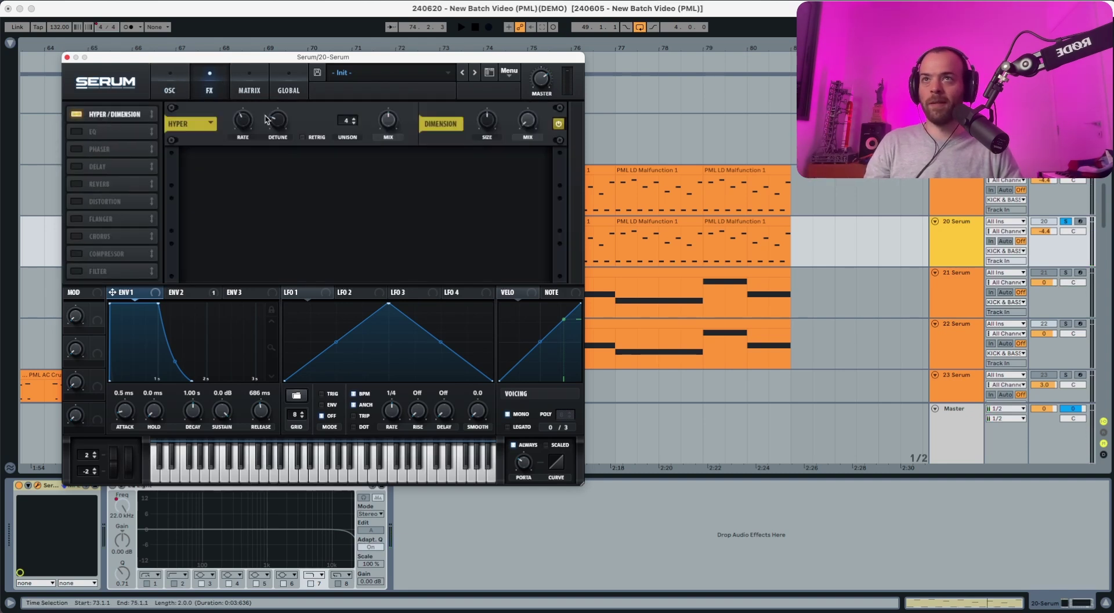
{"action": "key", "text": "space"}
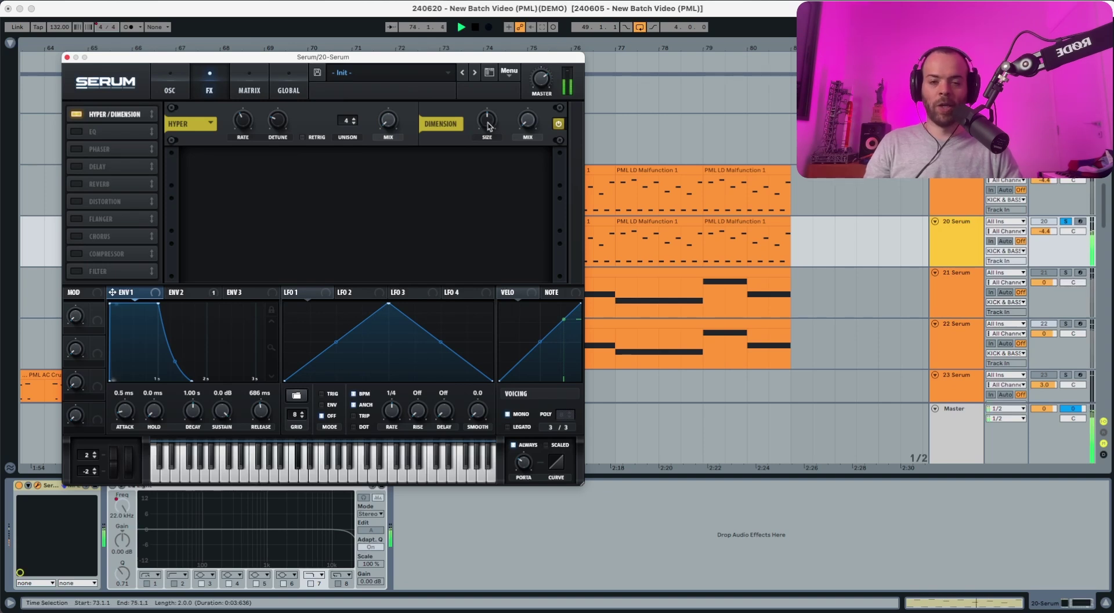
{"action": "left_click_drag", "start_coordinate": [524, 126], "coordinate": [534, 102]}
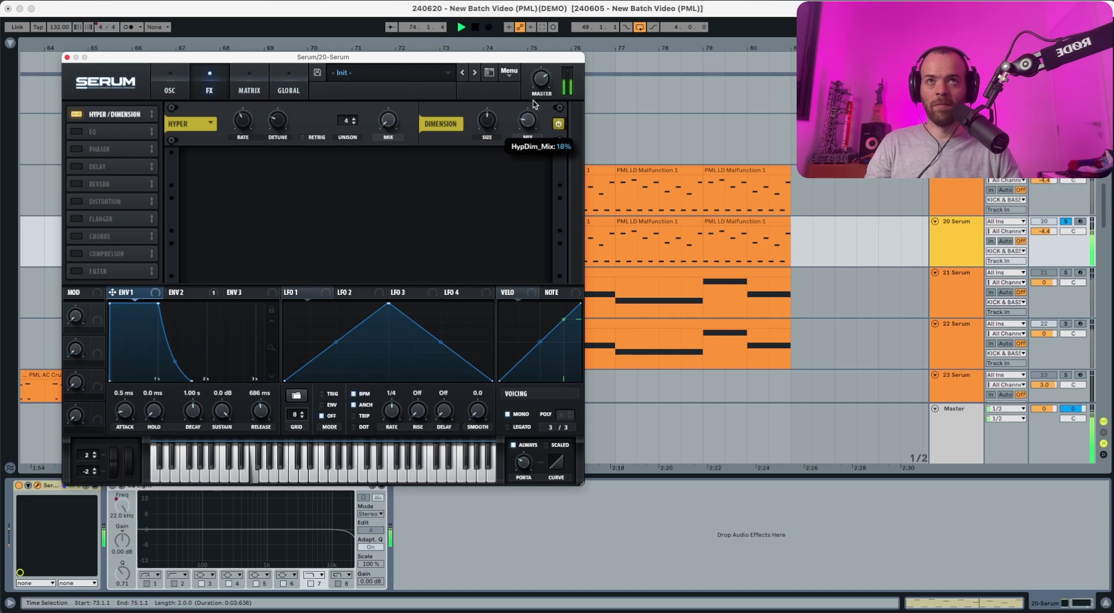
{"action": "key", "text": "space"}
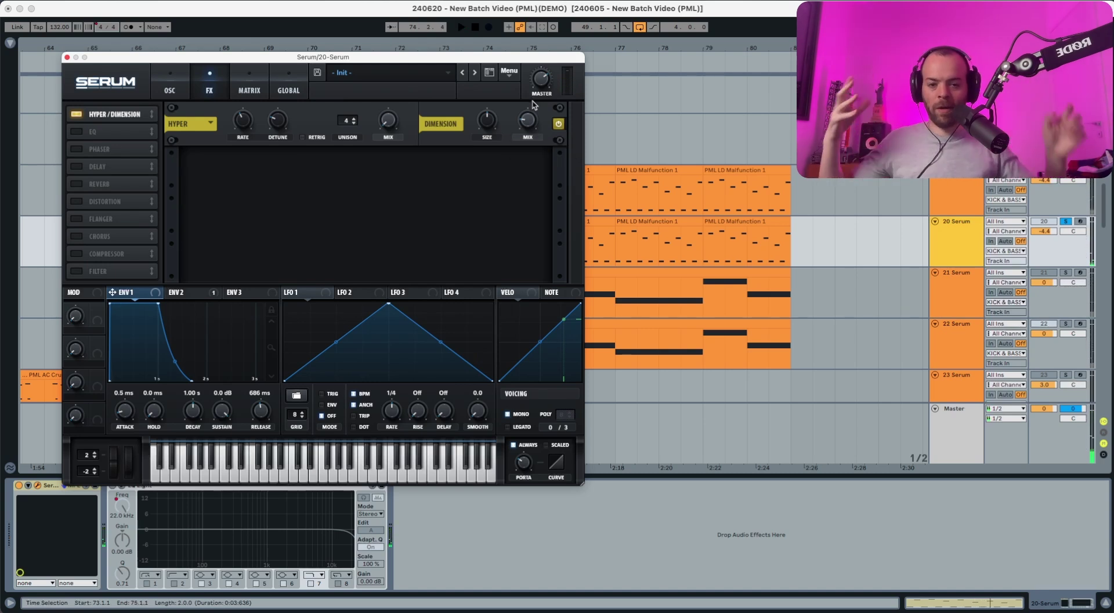
- Enable the EQ effect, cut its low band by 6.7 dB at about 715 Hz, and audition the cut
{"action": "left_click", "coordinate": [95, 133]}
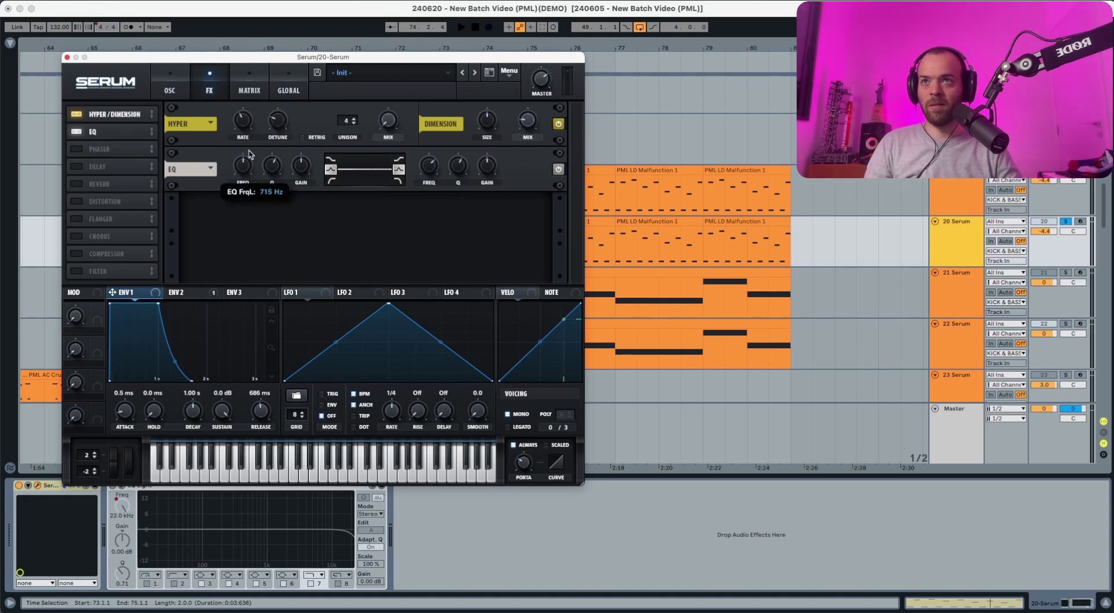
{"action": "key", "text": "space"}
{"action": "left_click_drag", "start_coordinate": [251, 151], "coordinate": [251, 147]}
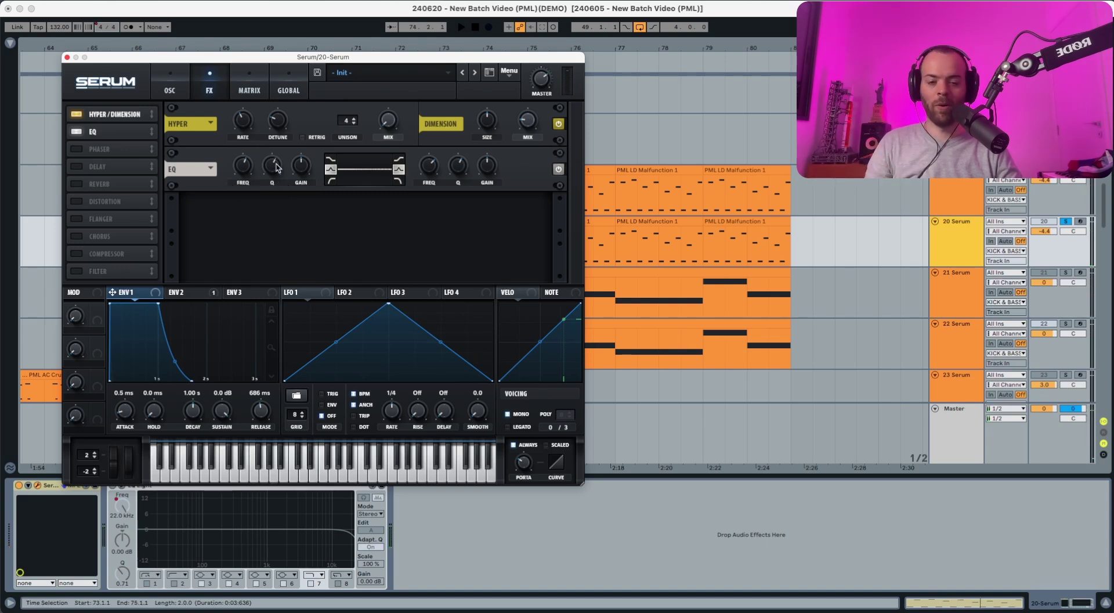
{"action": "left_click_drag", "start_coordinate": [301, 169], "coordinate": [301, 186]}
{"action": "key", "text": "space"}
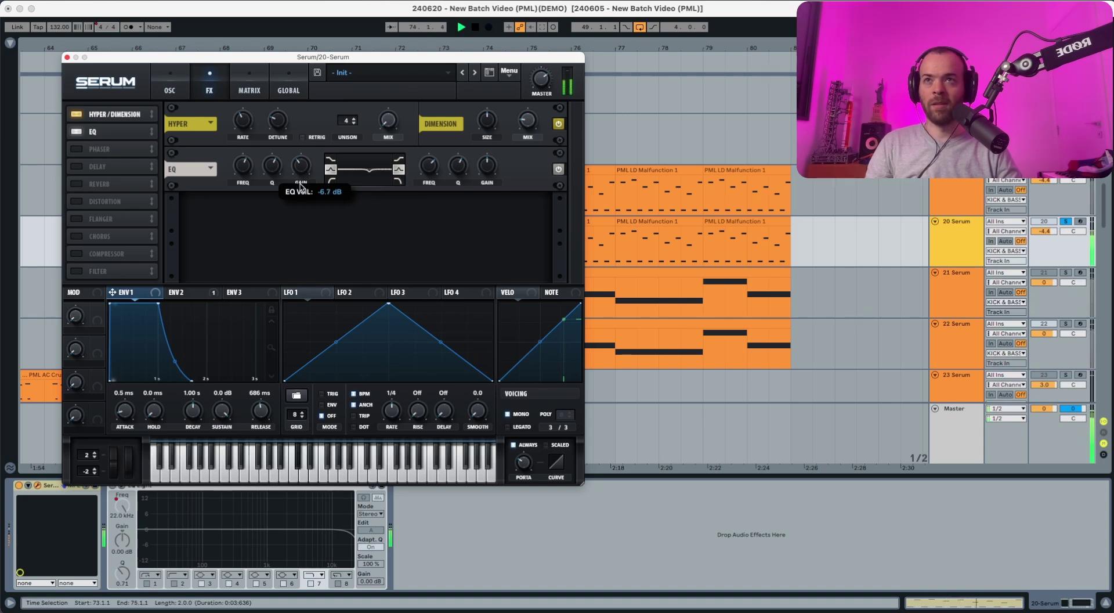
{"action": "key", "text": "space"}
{"action": "key", "text": "space"}
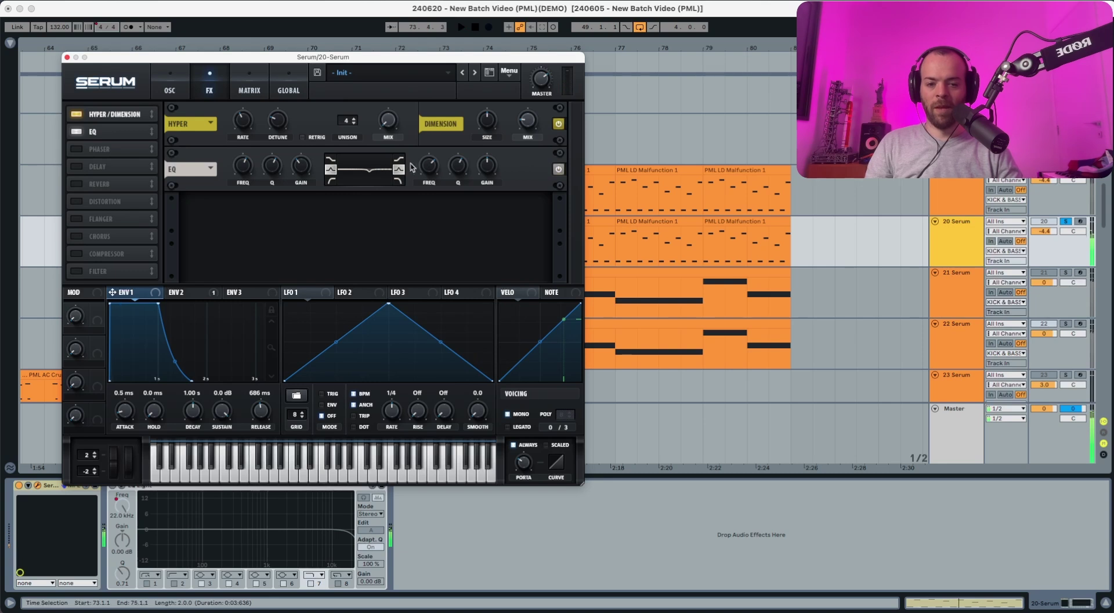
{"action": "key", "text": "space"}
- Set the EQ high band's frequency to 1517 Hz and boost its gain slightly while auditioning
{"action": "mouse_move", "coordinate": [430, 167]}
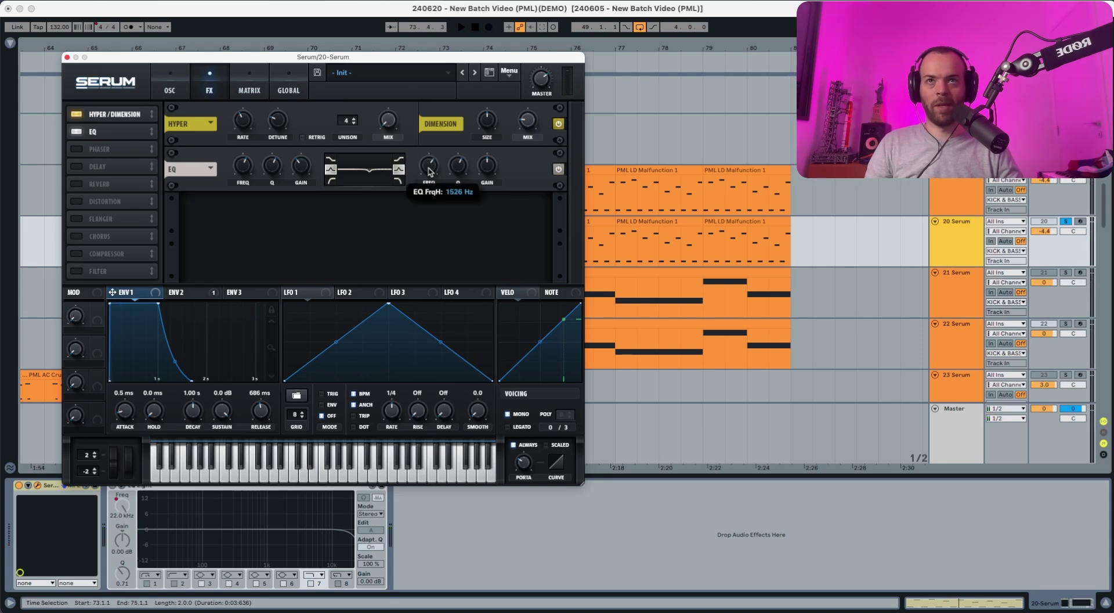
{"action": "key", "text": "space"}
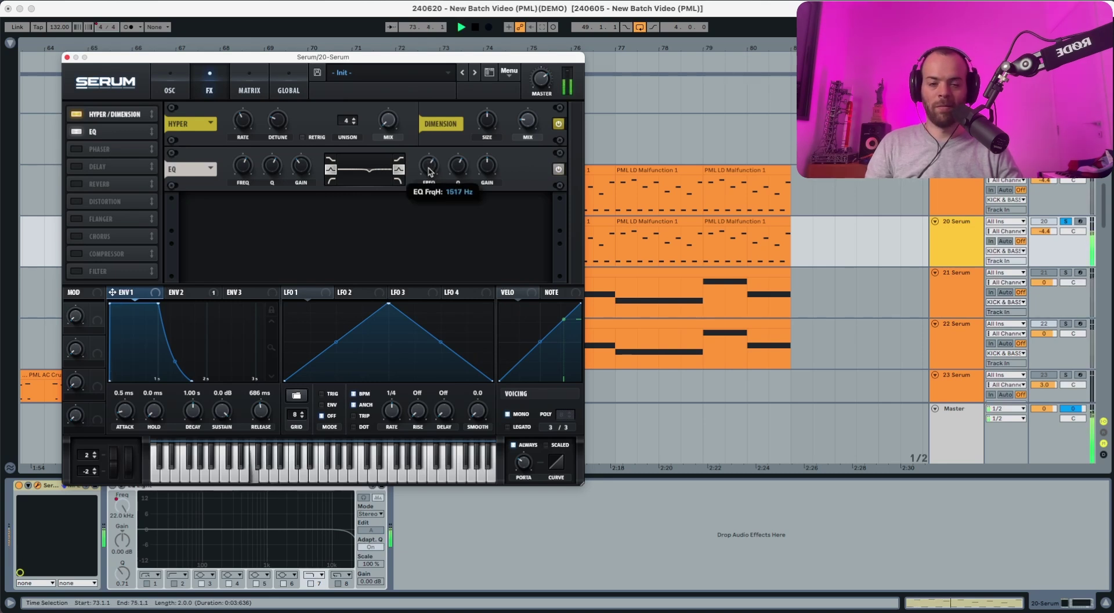
{"action": "key", "text": "space"}
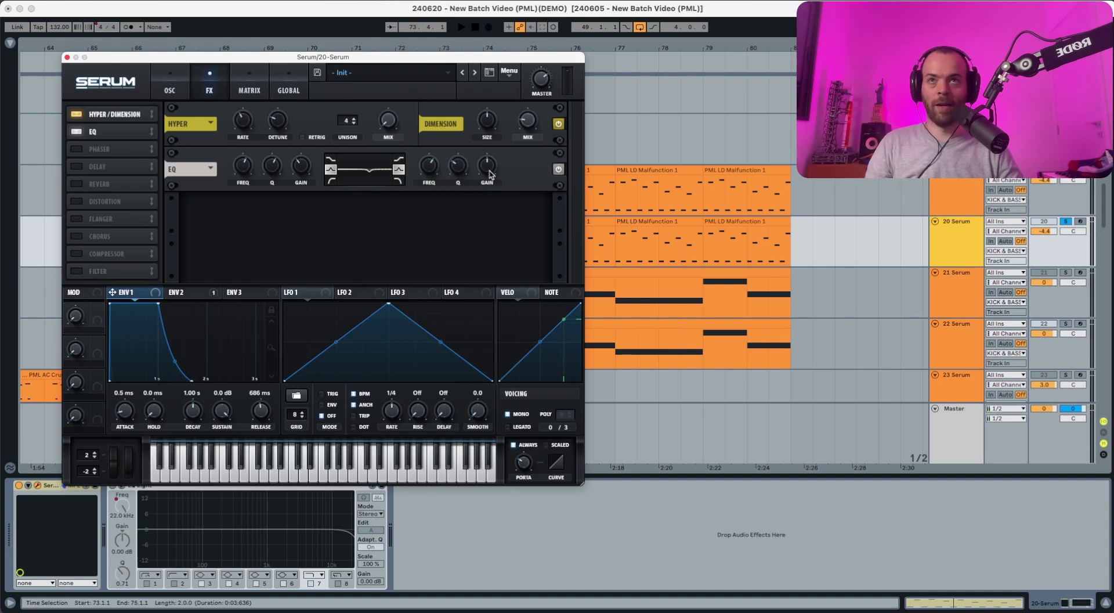
{"action": "key", "text": "space"}
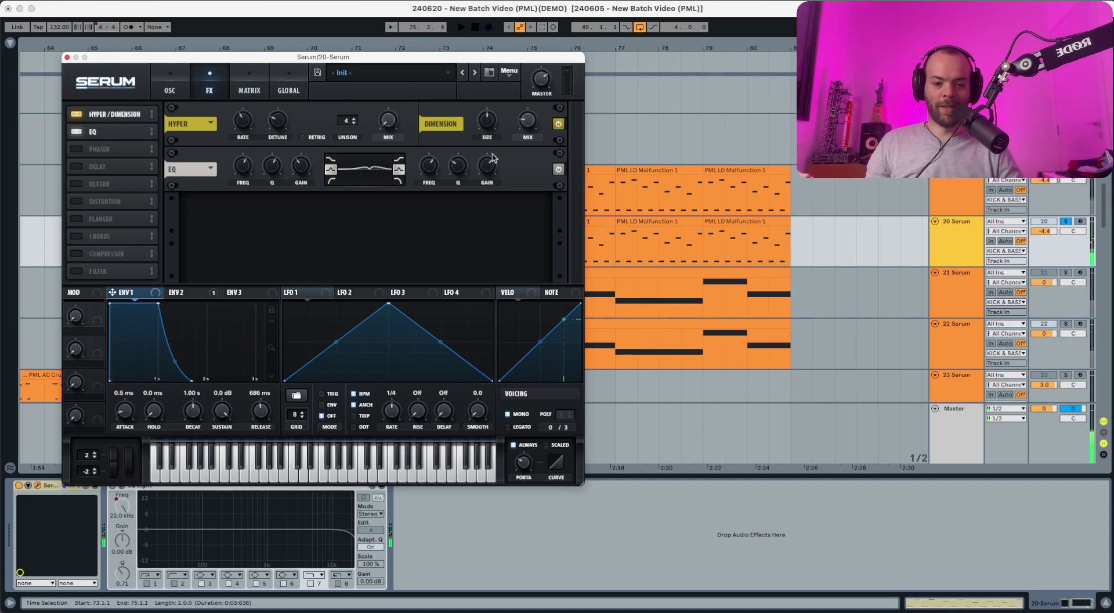
- Enable the Phaser with LFO 1 modulating its mix, and reshape LFO 1 into a rising ramp
{"action": "left_click", "coordinate": [77, 149]}
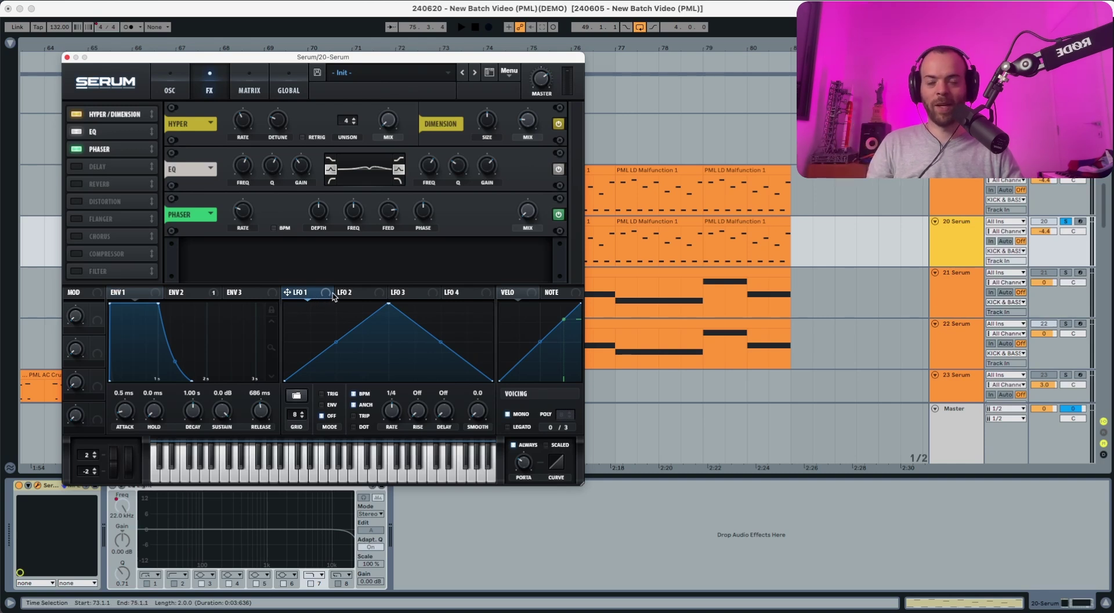
{"action": "left_click_drag", "start_coordinate": [335, 293], "coordinate": [520, 220]}
{"action": "key", "text": "space"}
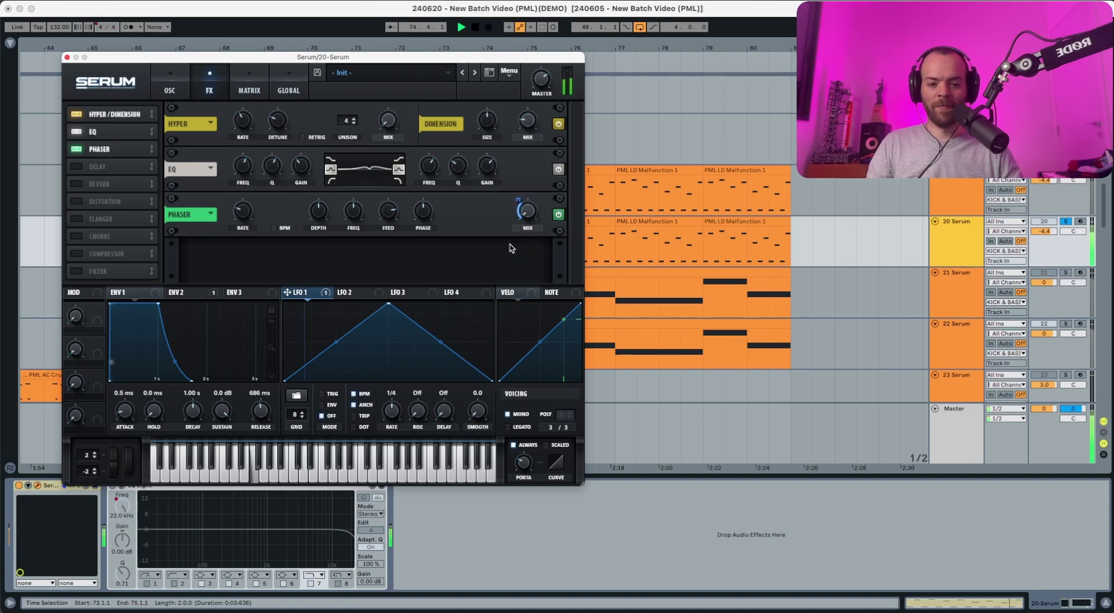
{"action": "key", "text": "space"}
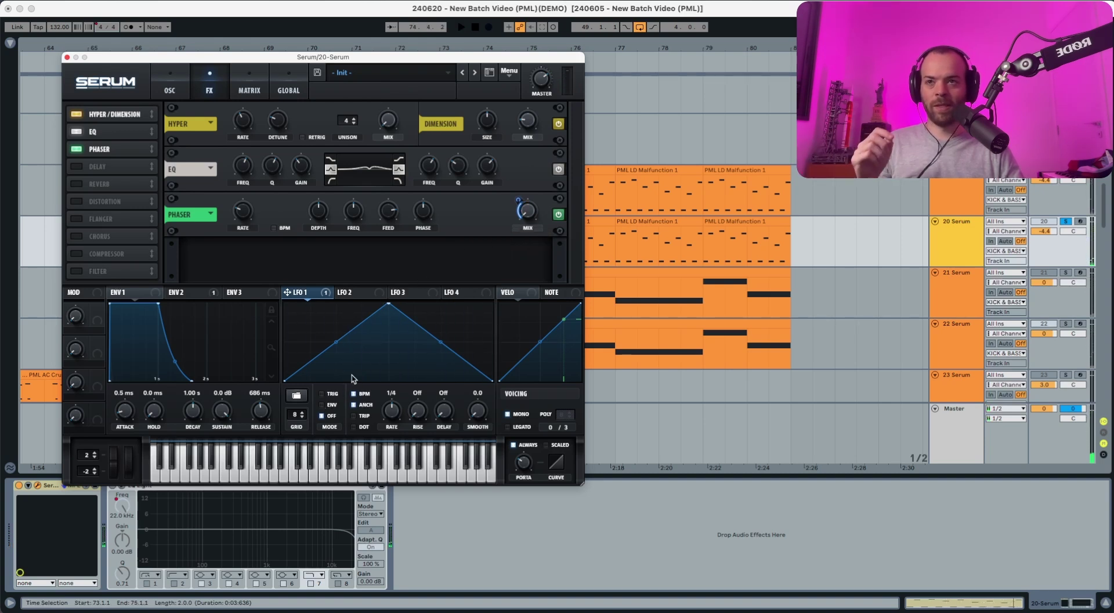
{"action": "left_click_drag", "start_coordinate": [388, 304], "coordinate": [492, 273]}
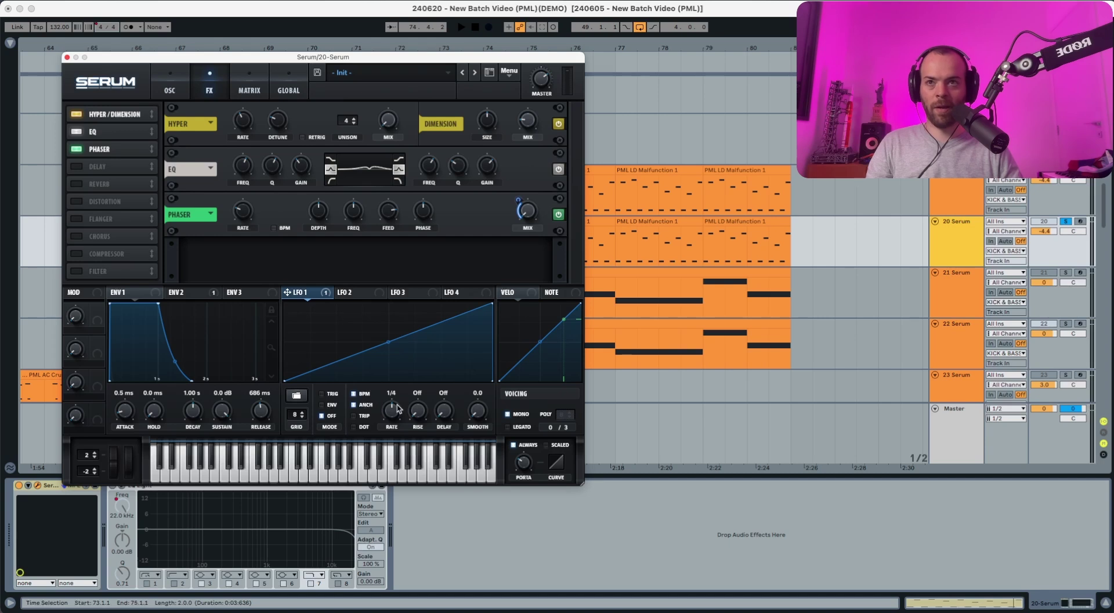
{"action": "key", "text": "space"}
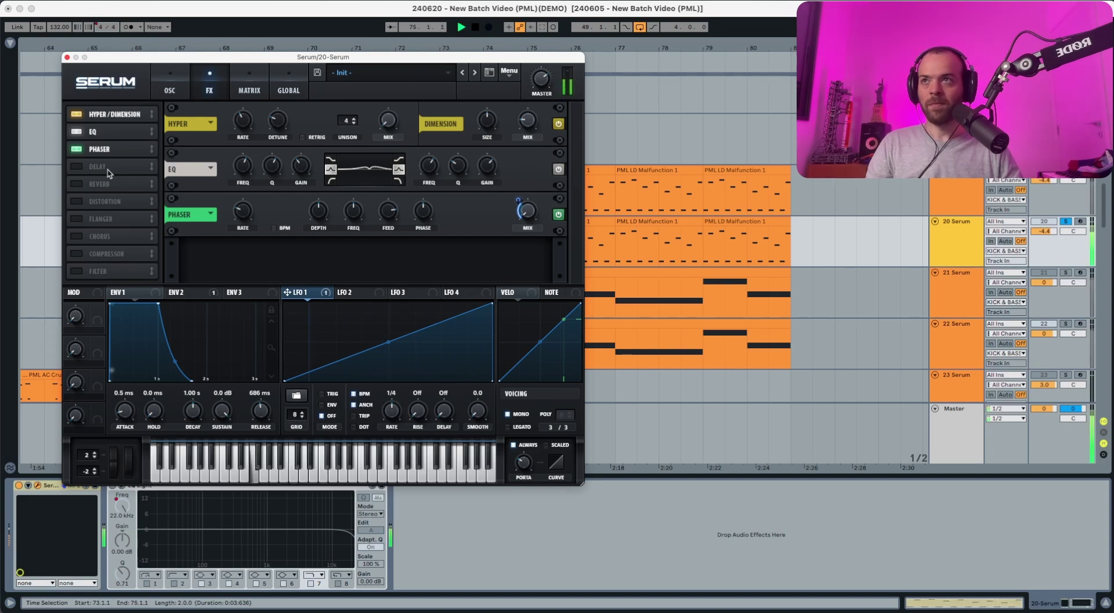
- Enable an unlinked 1/4 Delay with a 0.500 right offset, and set its filter to 4494 Hz with a 2.7 width
{"action": "left_click", "coordinate": [76, 168]}
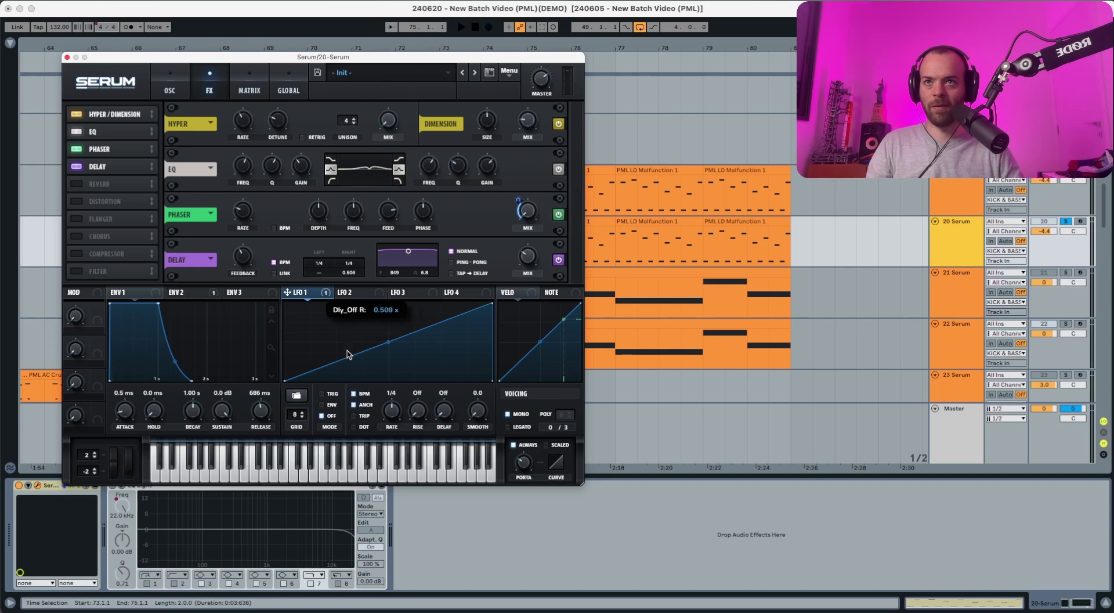
{"action": "key", "text": "space"}
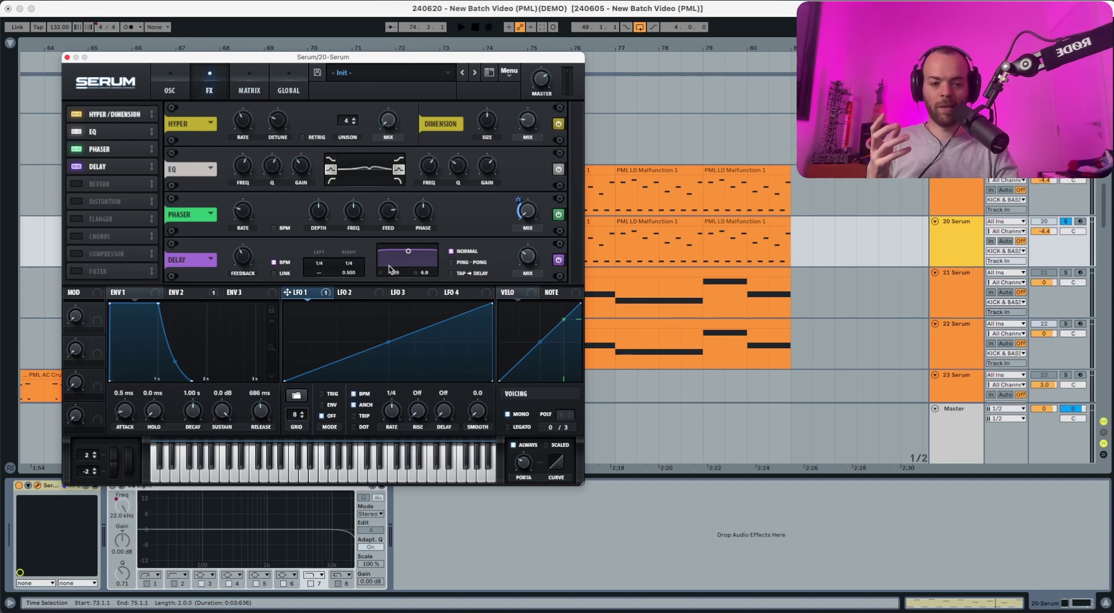
{"action": "left_click_drag", "start_coordinate": [391, 271], "coordinate": [399, 239]}
{"action": "key", "text": "space"}
{"action": "left_click_drag", "start_coordinate": [427, 275], "coordinate": [424, 349]}
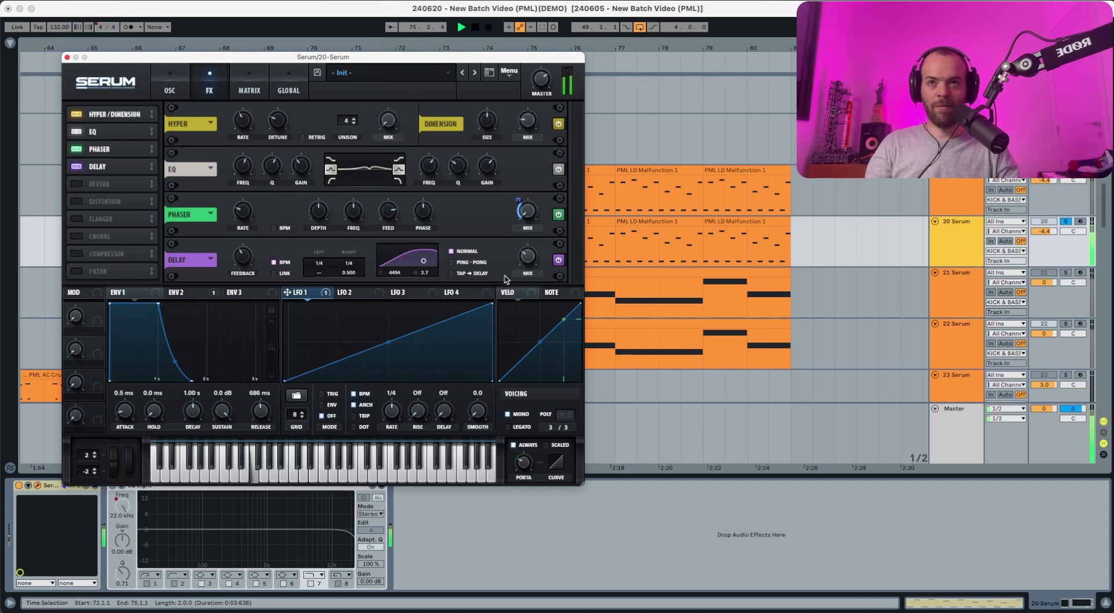
{"action": "key", "text": "space"}
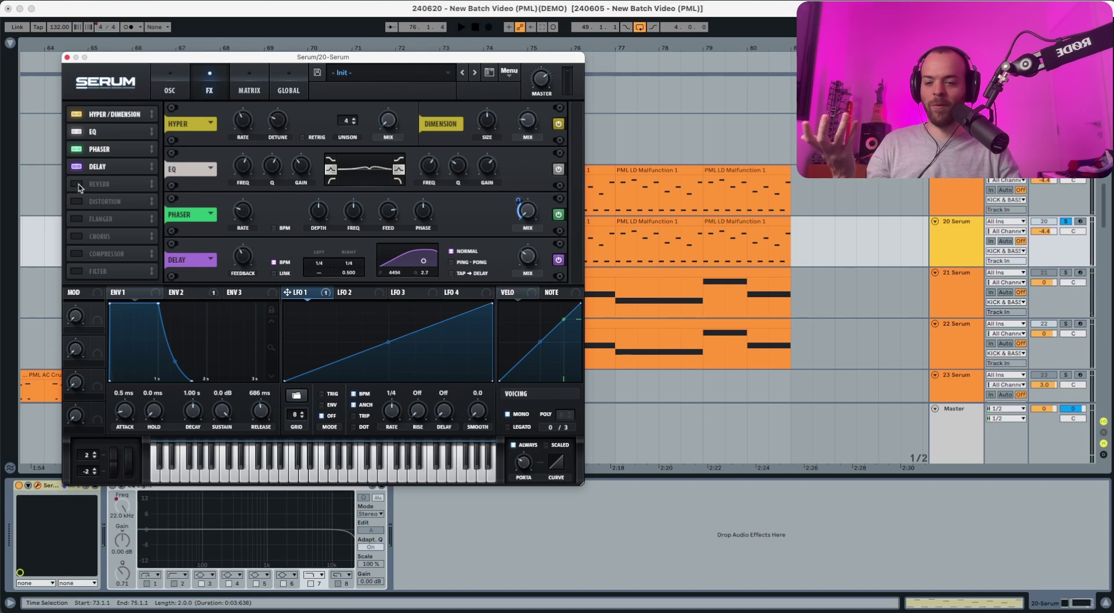
- Enable the Reverb effect in its Hall mode, audition the lead with it, and close the synth window
{"action": "left_click", "coordinate": [114, 184]}
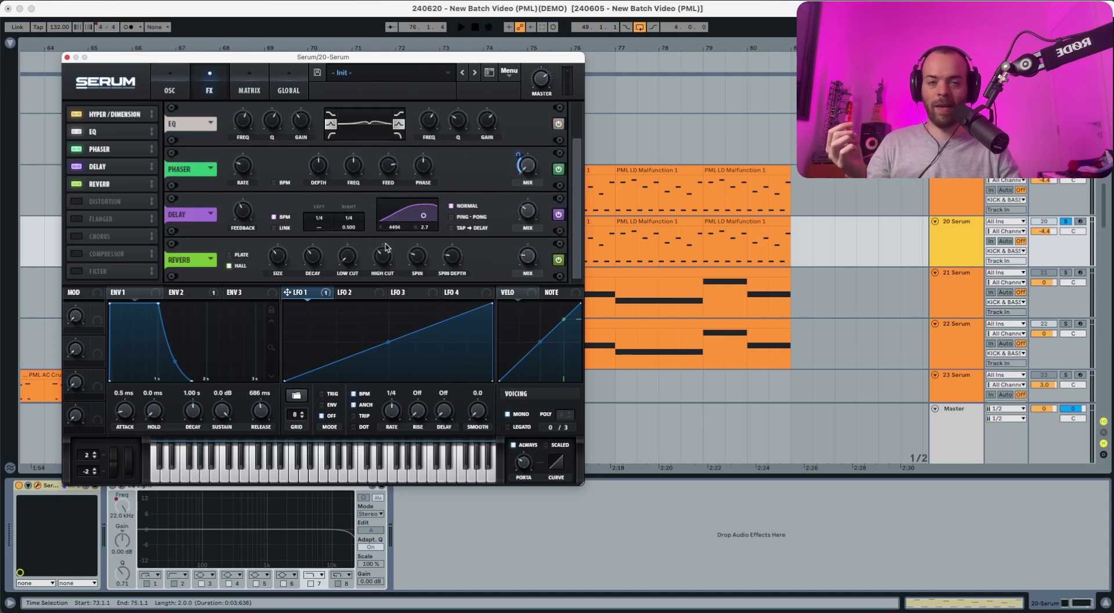
{"action": "mouse_move", "coordinate": [530, 262]}
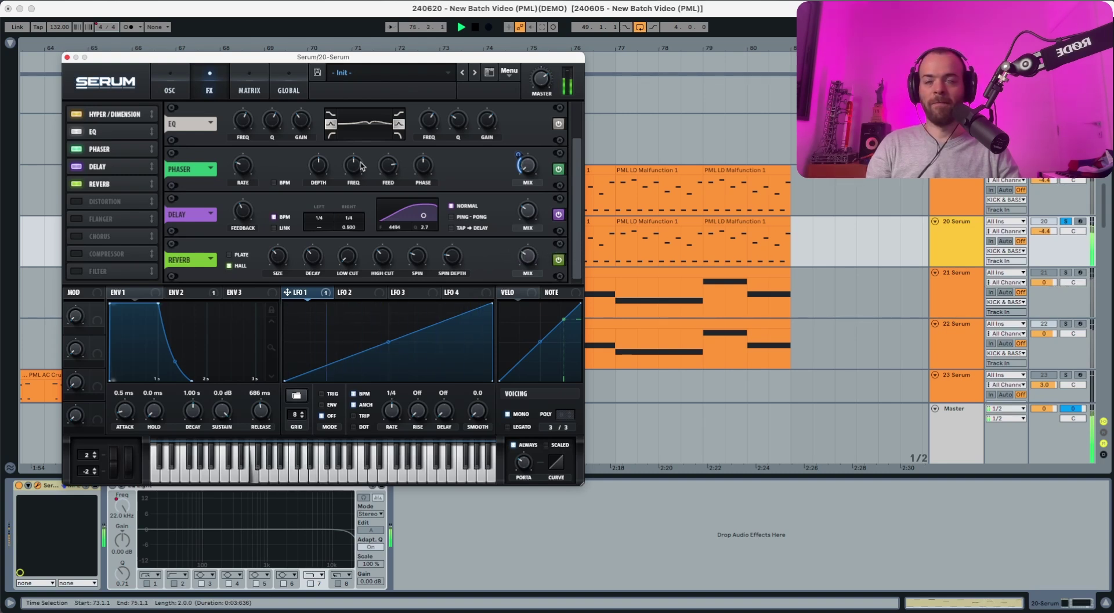
{"action": "key", "text": "space"}
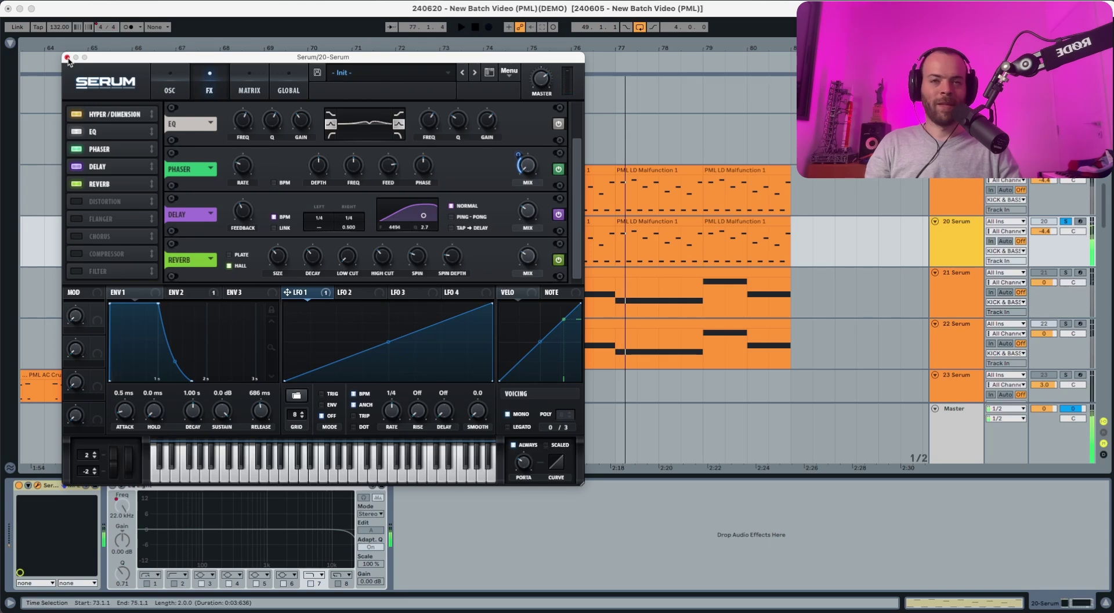
{"action": "left_click", "coordinate": [67, 58]}
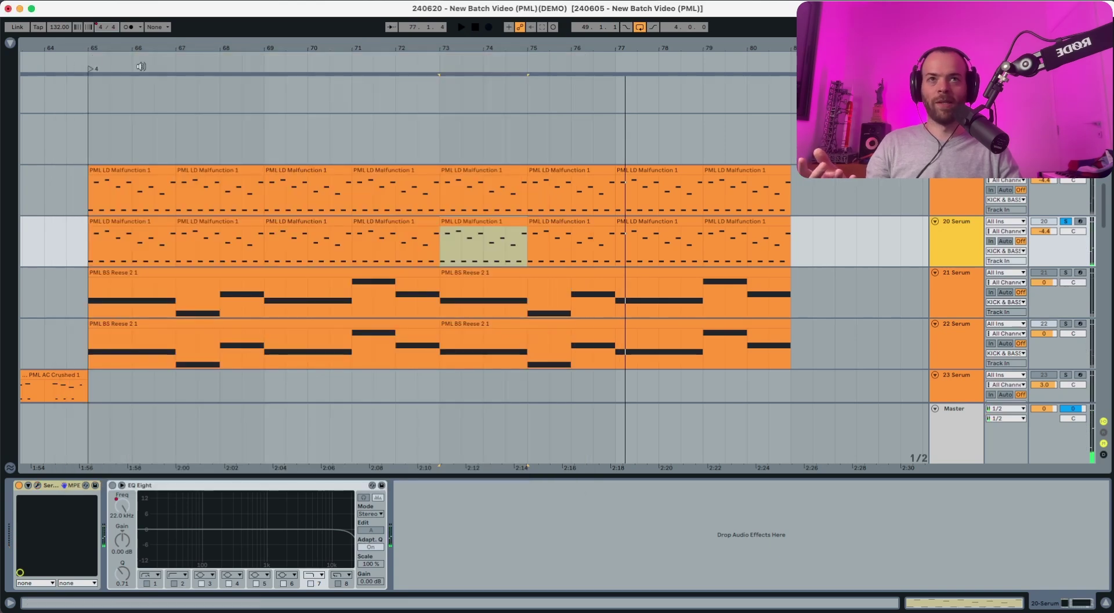
- Consolidate the two PML LD Malfunction clips between bars 73 and 77 on the 20 Serum track into one clip and audition it
{"action": "double_click", "coordinate": [458, 221]}
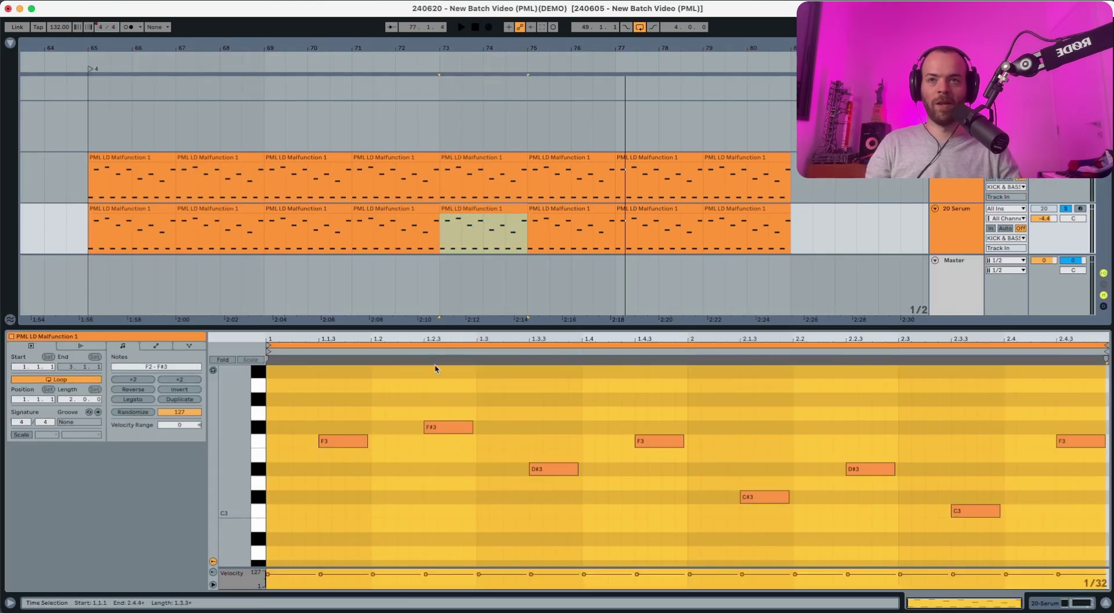
{"action": "left_click", "coordinate": [540, 209], "text": "shift"}
{"action": "key", "text": "super+j"}
{"action": "key", "text": "space"}
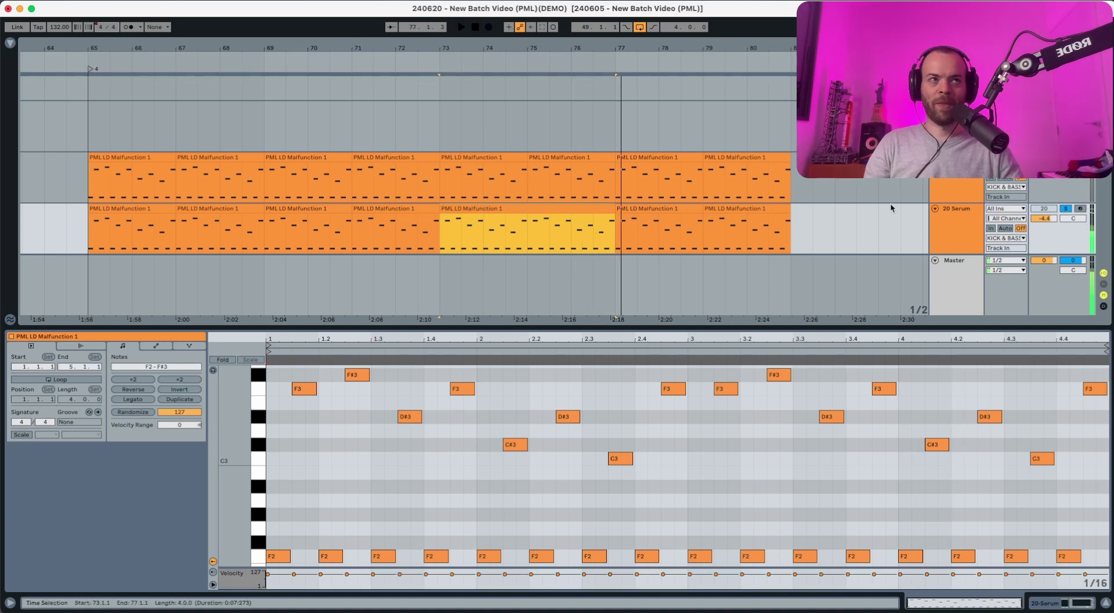
{"action": "key", "text": "space"}
{"action": "key", "text": "space"}
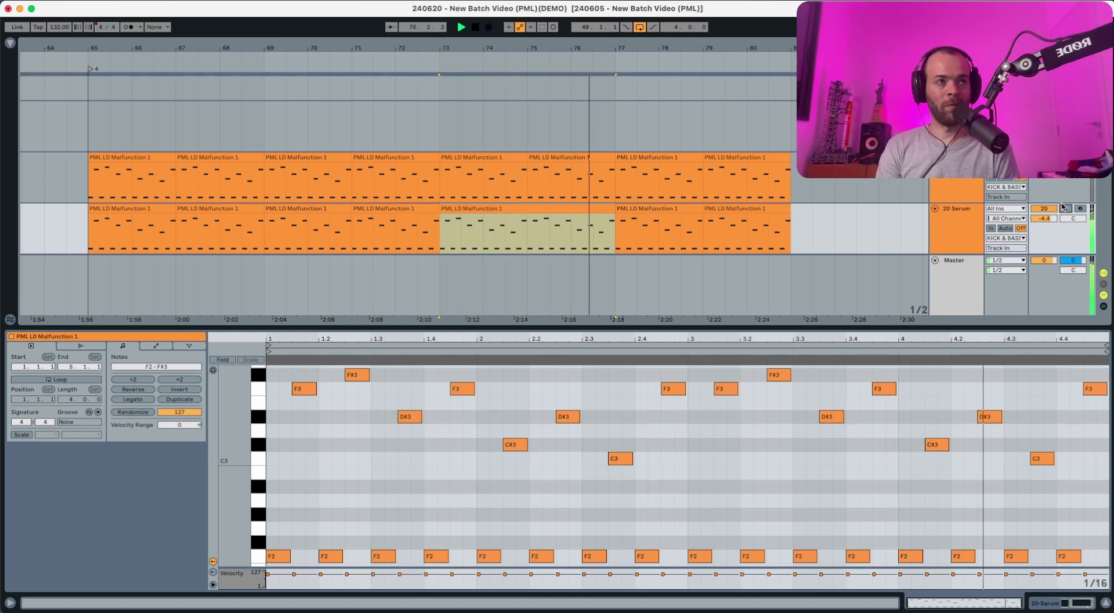
{"action": "key", "text": "space"}
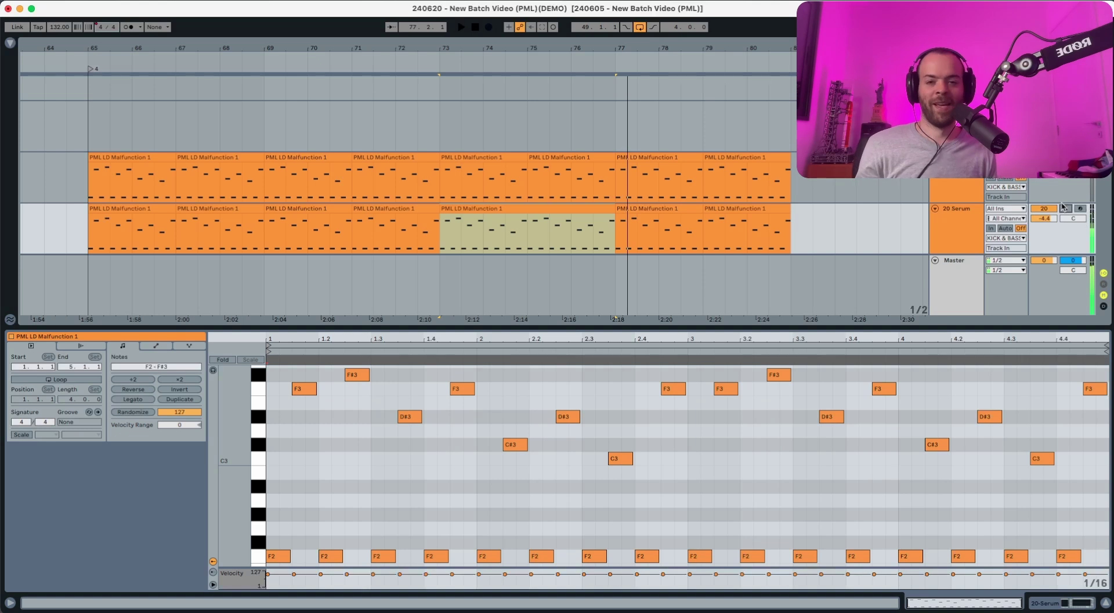